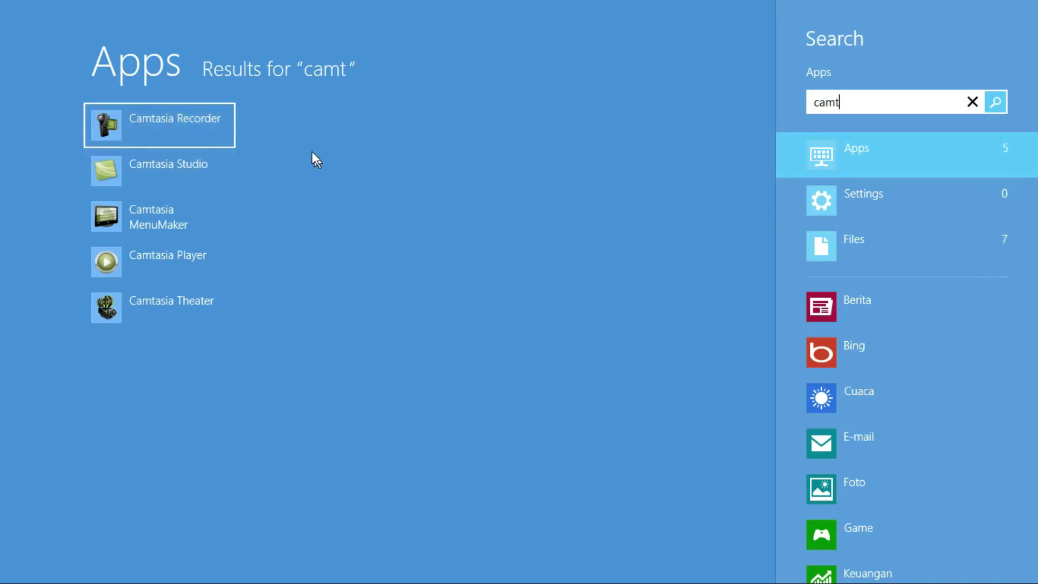
# Launch Camtasia Recorder from the app search results
pyautogui.click(171, 121)
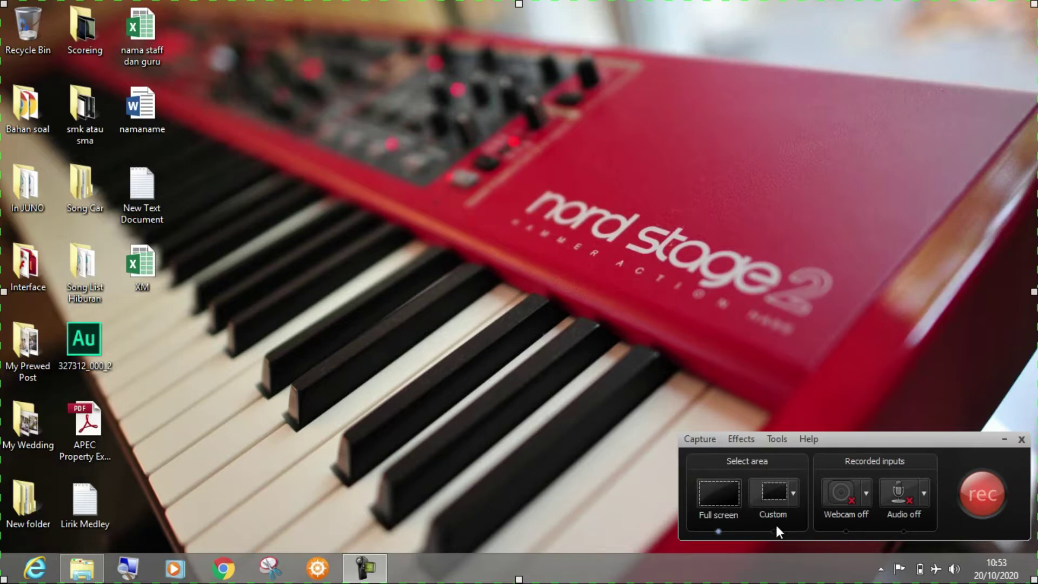
# Try the 800x600 and 1024x768 preset recording areas, and set the area back to full screen
pyautogui.click(794, 496)
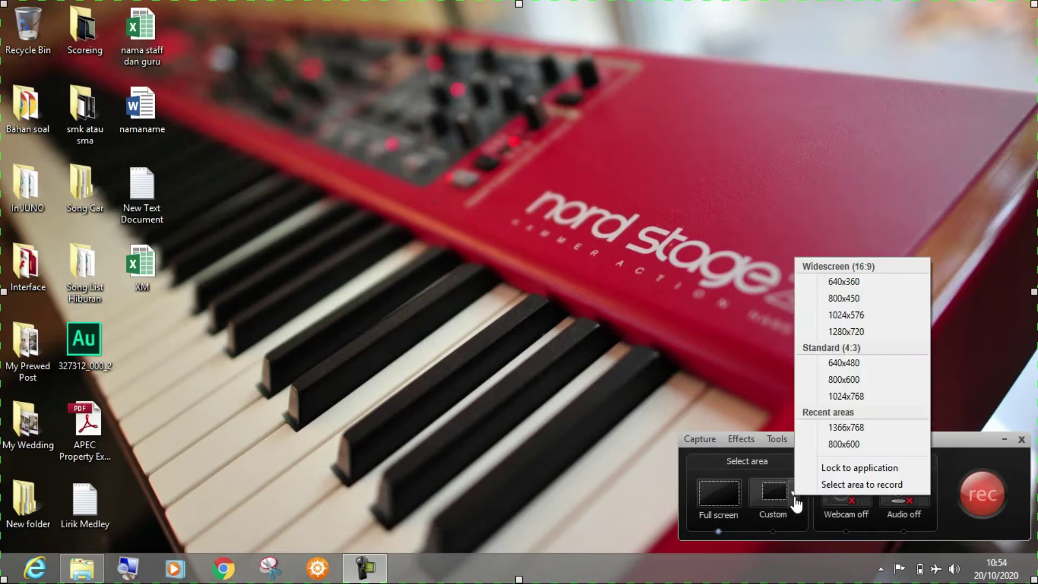
pyautogui.click(848, 384)
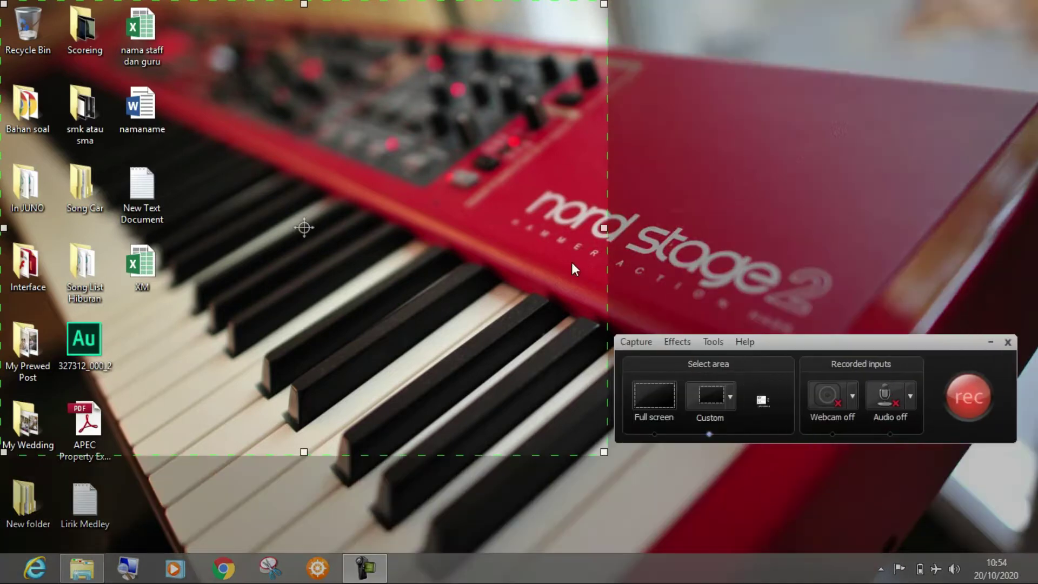
pyautogui.click(731, 400)
pyautogui.click(793, 300)
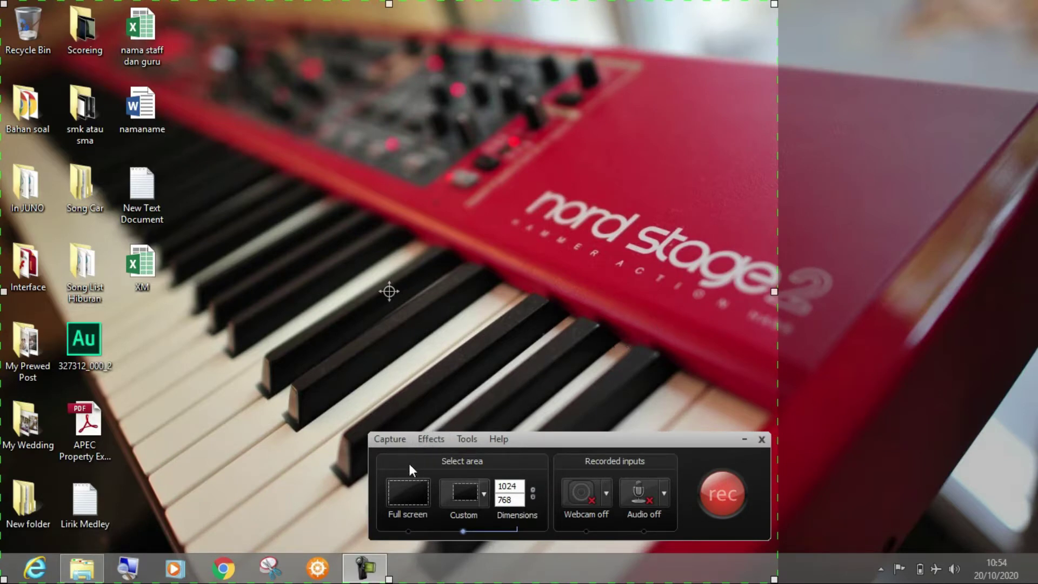
pyautogui.click(414, 520)
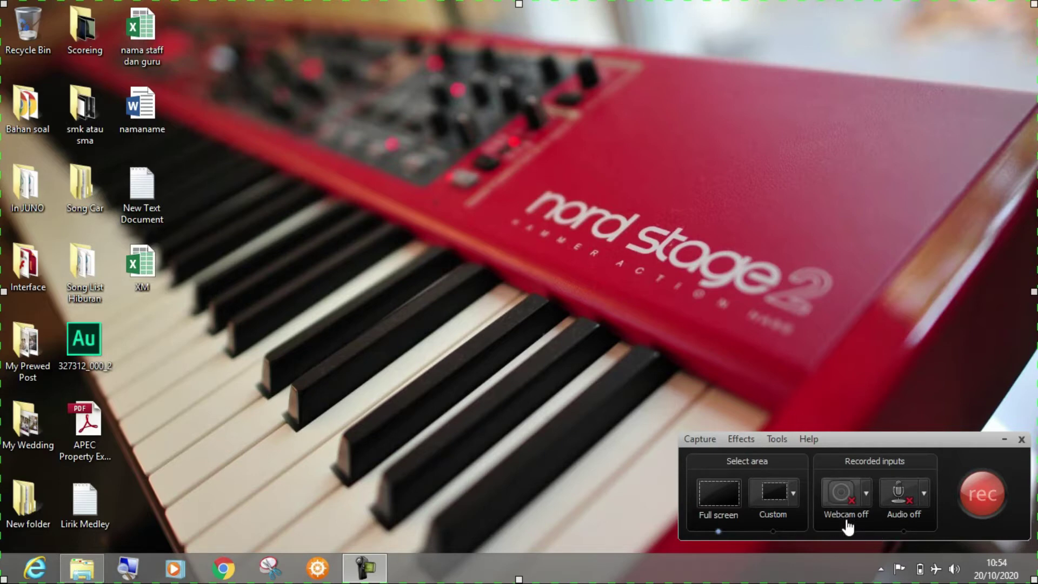
# Enable audio recording and choose Line (3- MG-XU) as the audio source
pyautogui.click(903, 532)
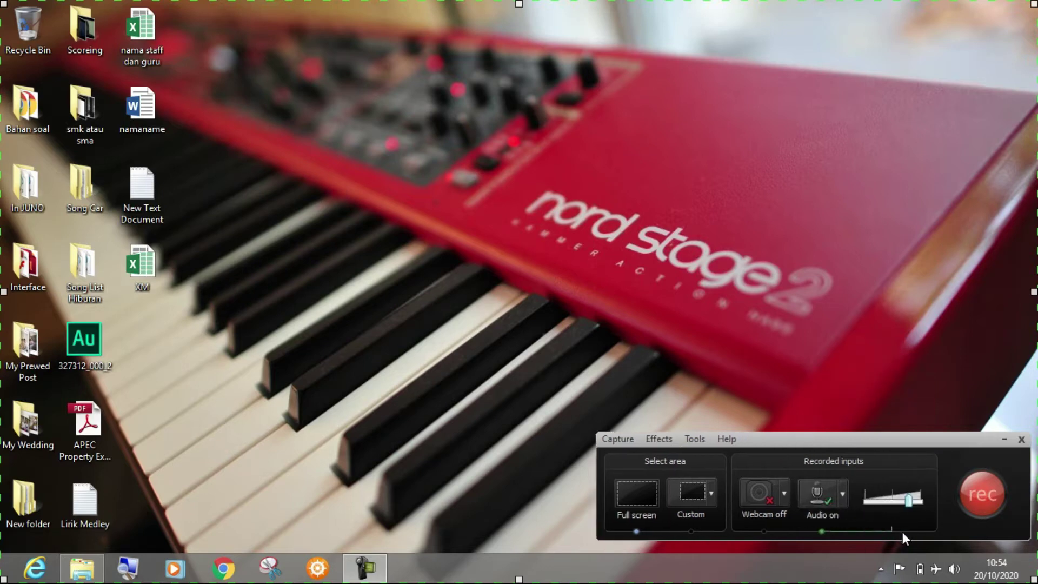
pyautogui.click(844, 494)
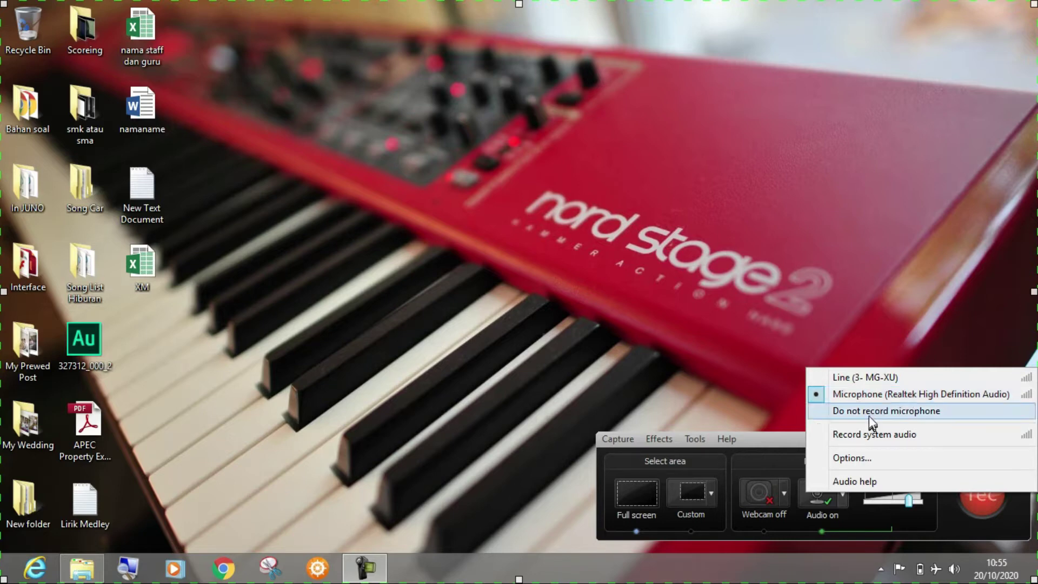
pyautogui.click(875, 378)
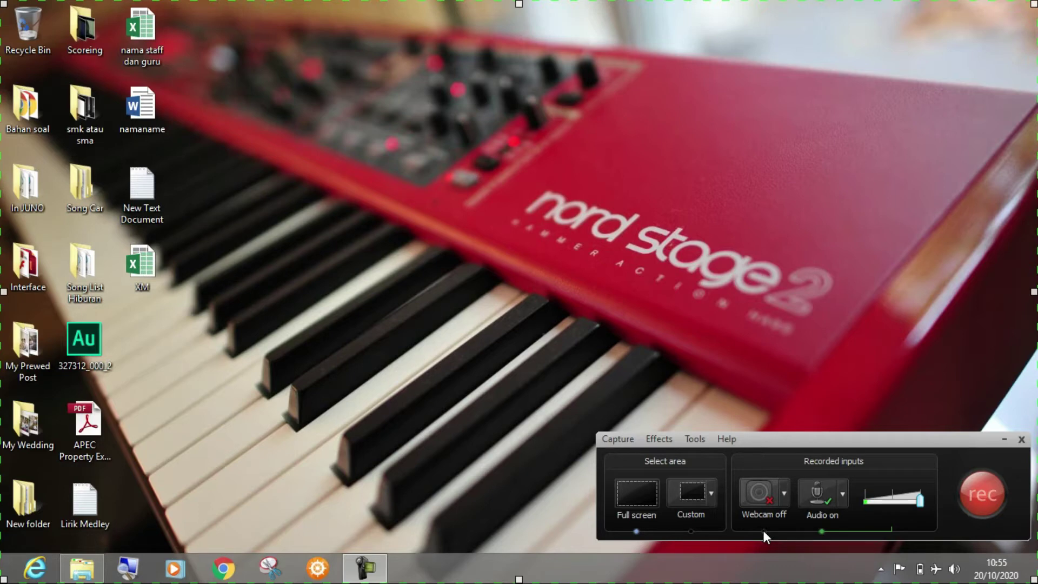
# Turn on the webcam input, preview its picture enlarged, and turn the webcam off again
pyautogui.click(760, 495)
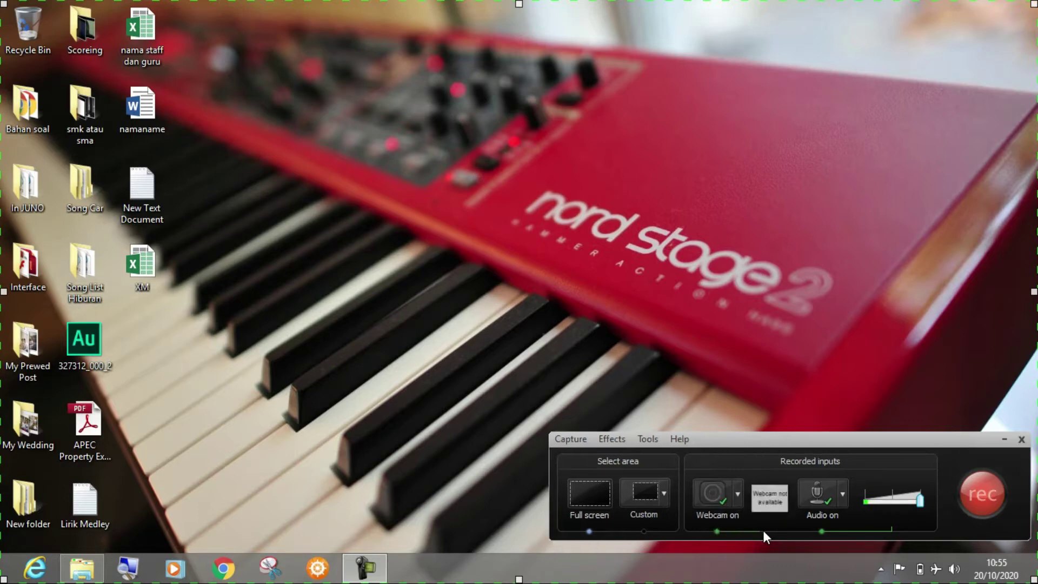
pyautogui.moveTo(773, 498)
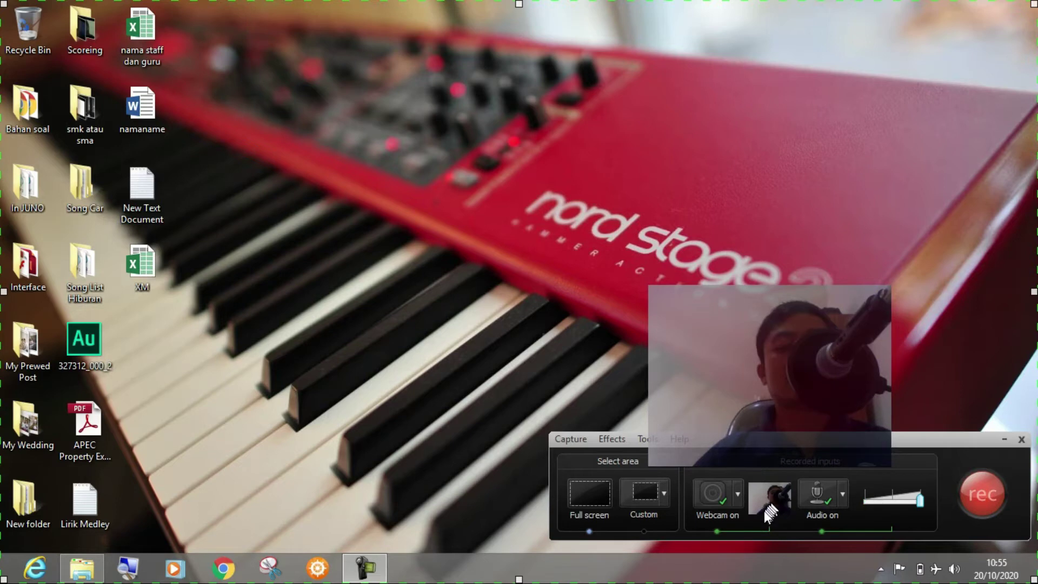
pyautogui.click(717, 532)
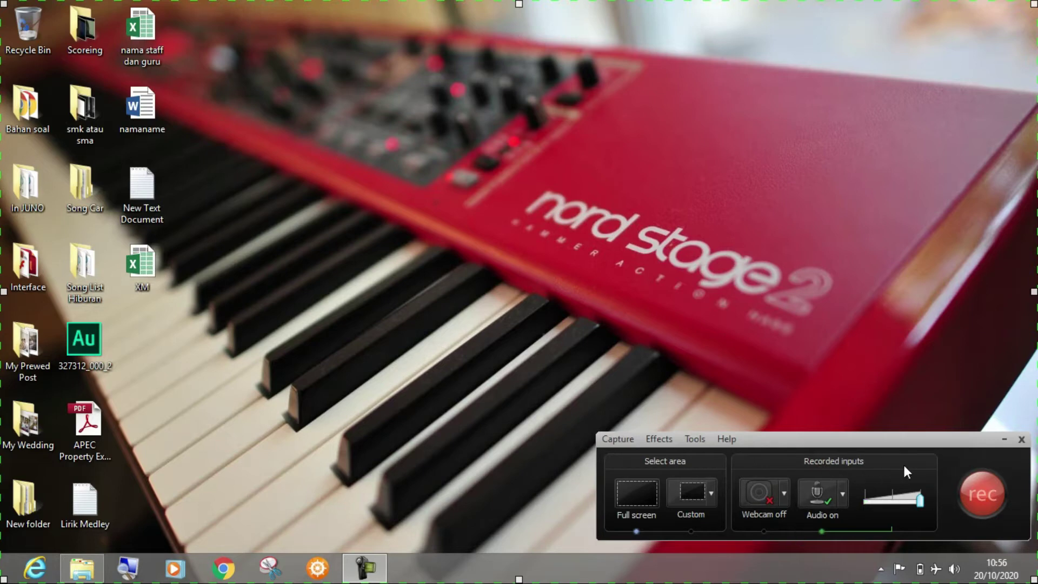
# Start the full-screen recording and open the Documents library in File Explorer
pyautogui.click(984, 493)
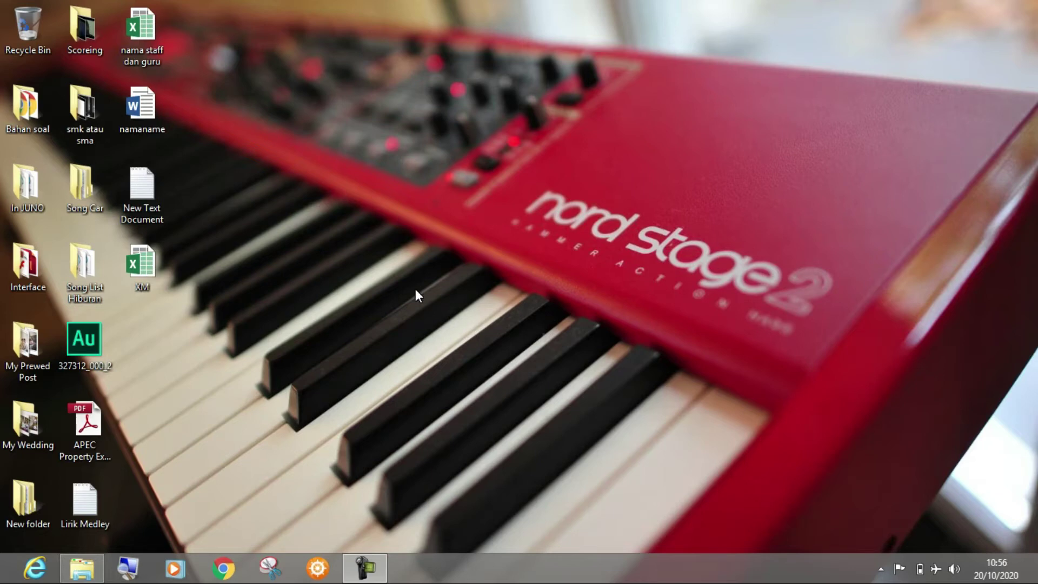
pyautogui.press('super+e')
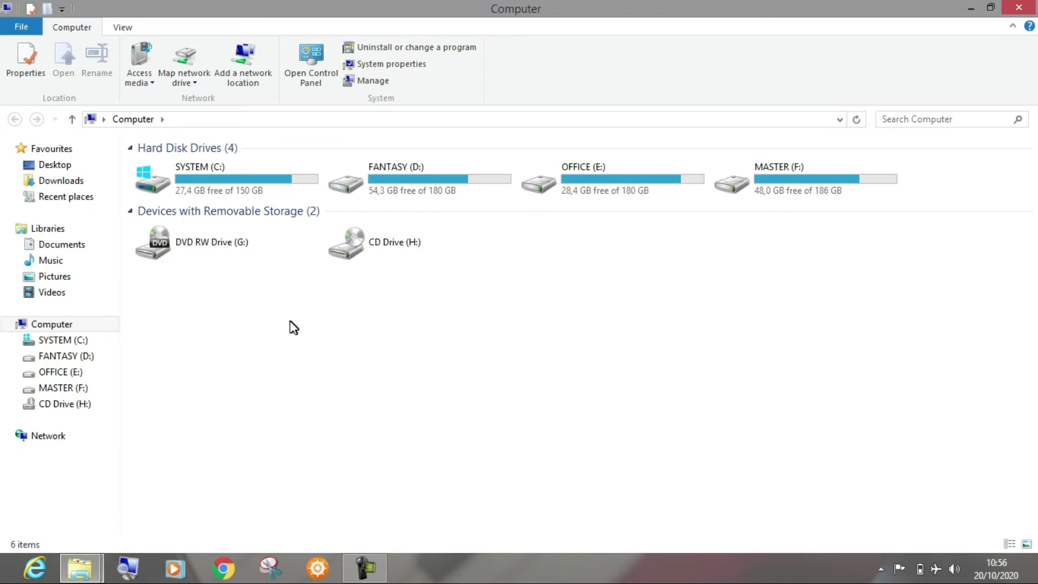
pyautogui.click(59, 246)
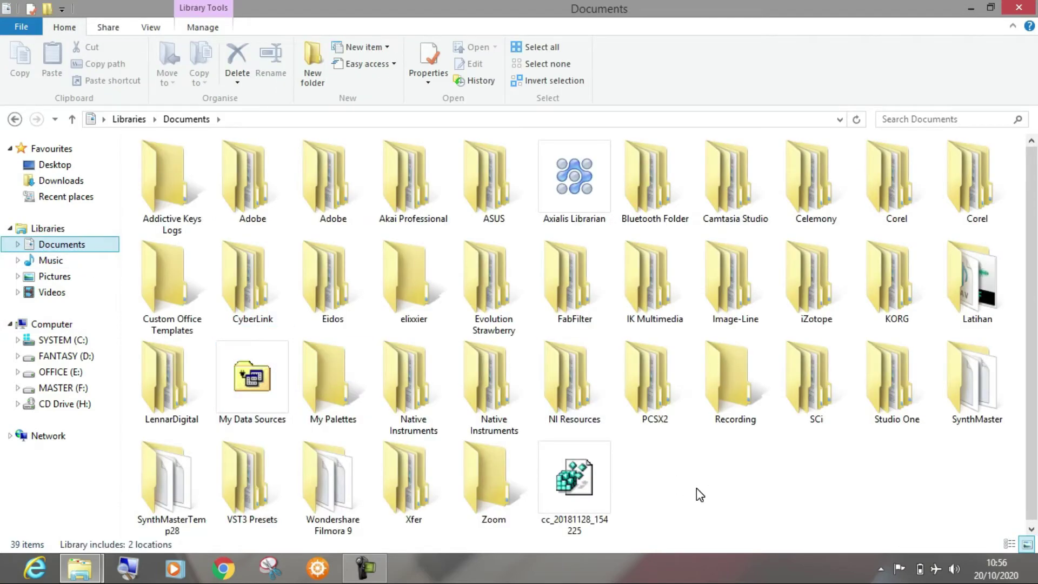
# Create a folder named "Latihan 1" in the Documents library
pyautogui.click(312, 58)
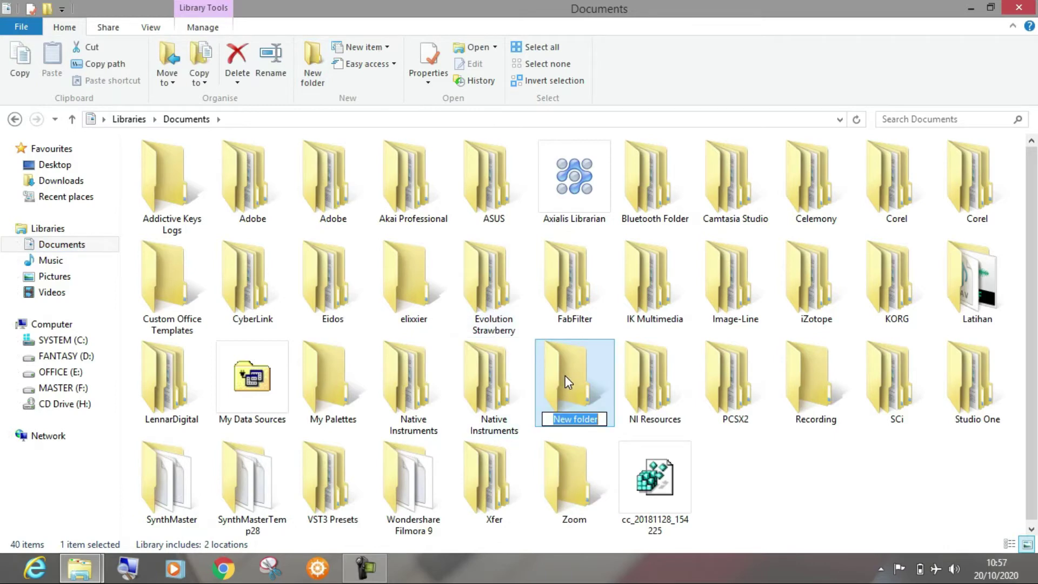
pyautogui.write('La')
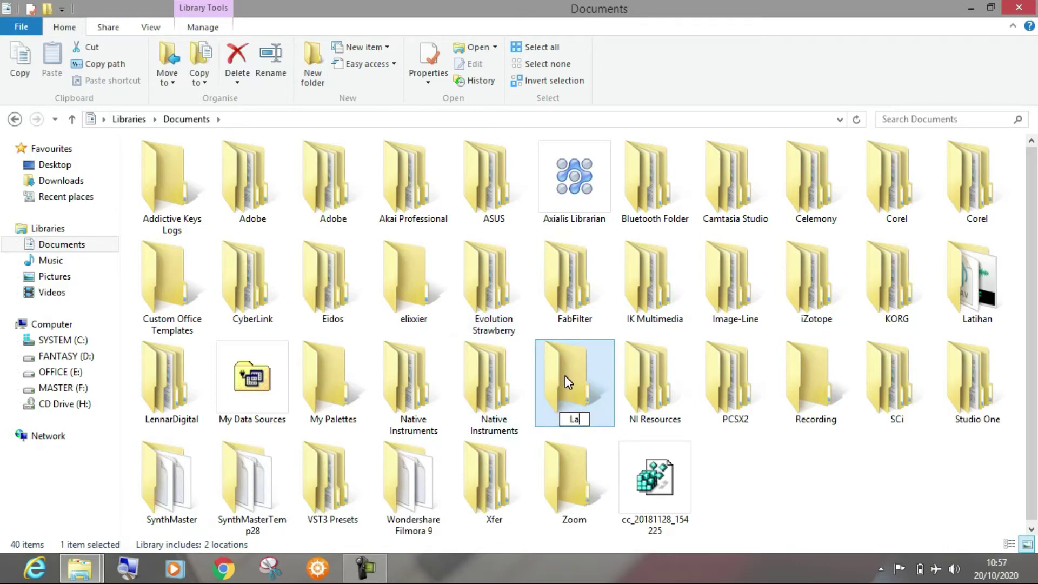
pyautogui.write('tihan 1')
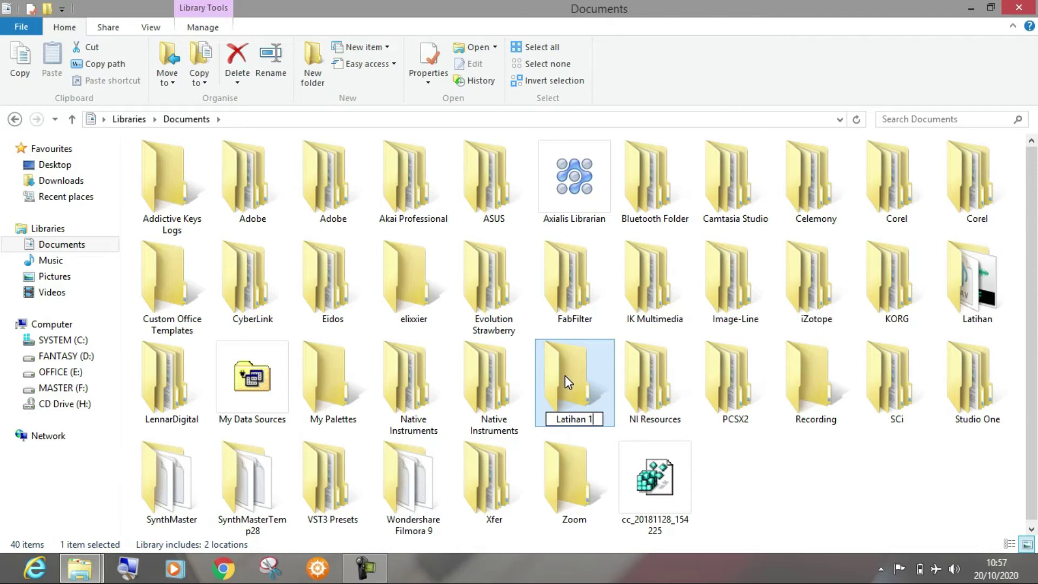
pyautogui.press('Return')
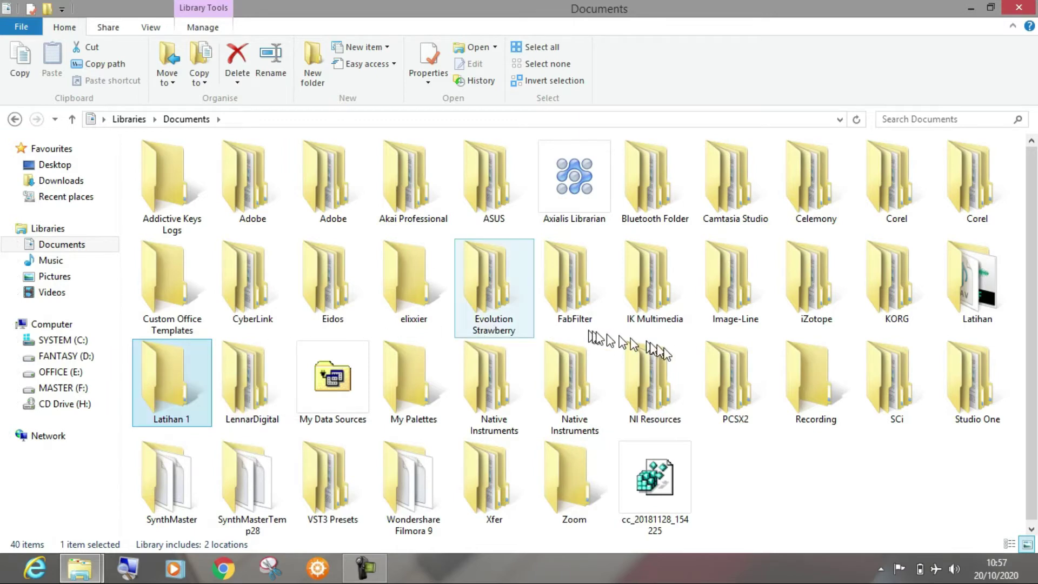
# Create a second folder named "Latihan 2" in the Documents library
pyautogui.rightClick(734, 460)
pyautogui.moveTo(771, 430)
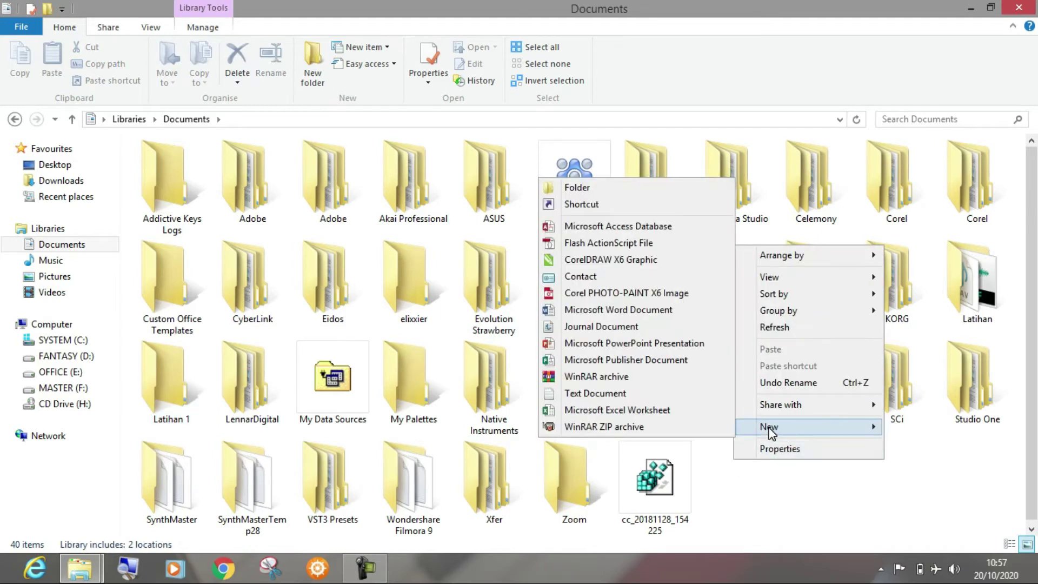
pyautogui.click(617, 188)
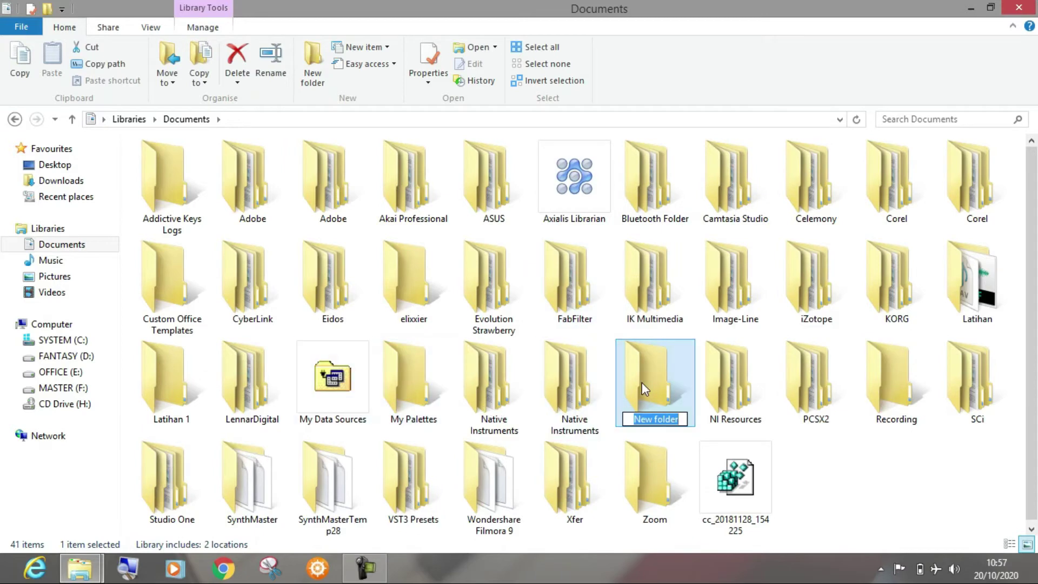
pyautogui.write('L')
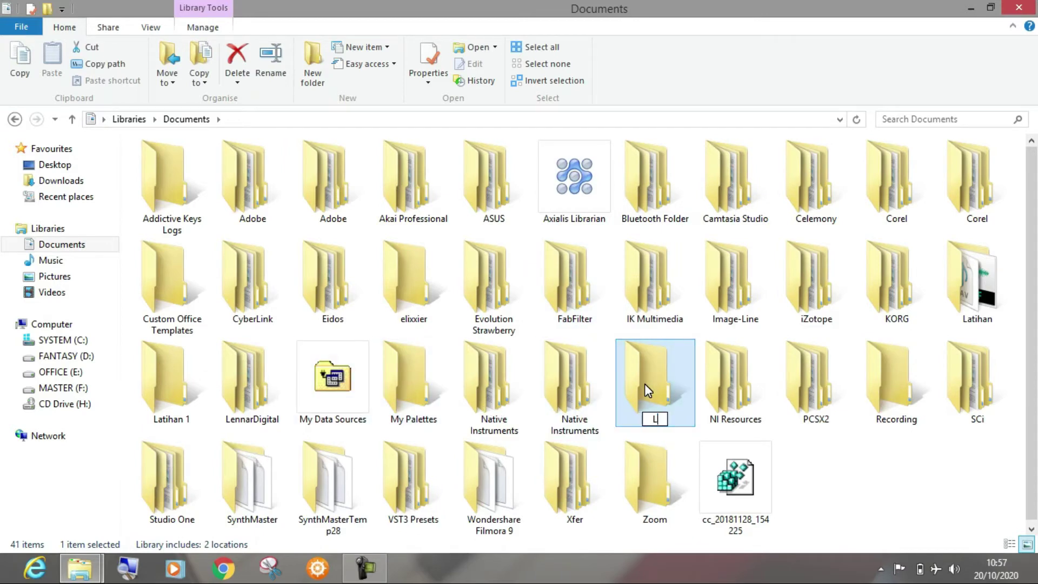
pyautogui.write('atihan 2')
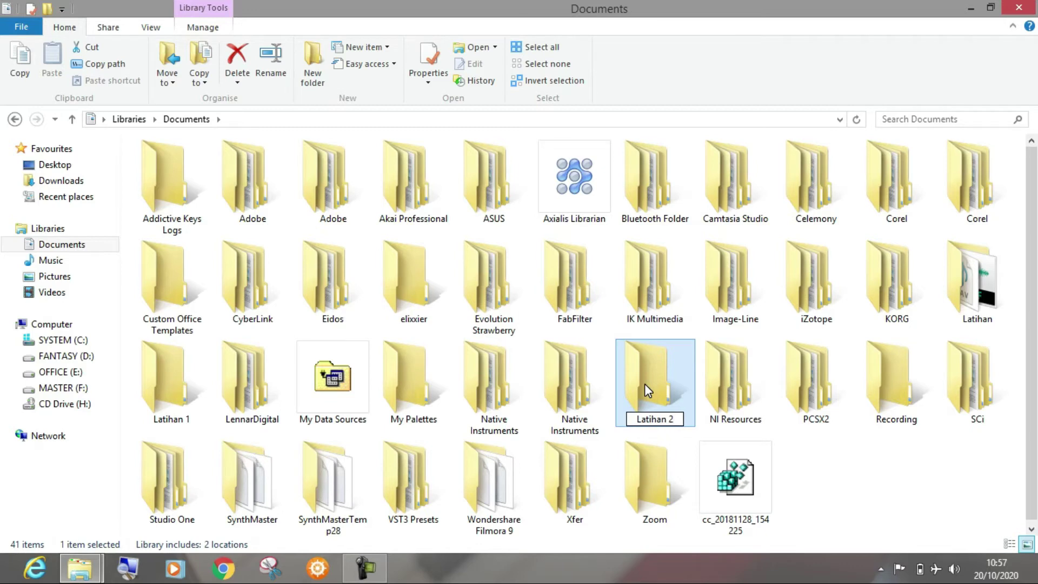
pyautogui.press('Return')
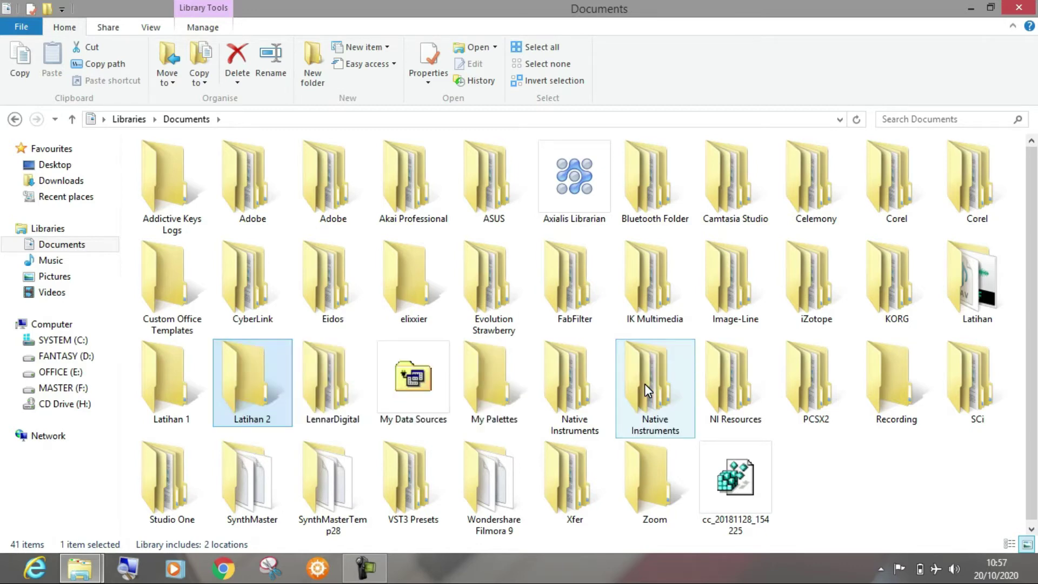
pyautogui.moveTo(644, 384); pyautogui.dragTo(242, 382)
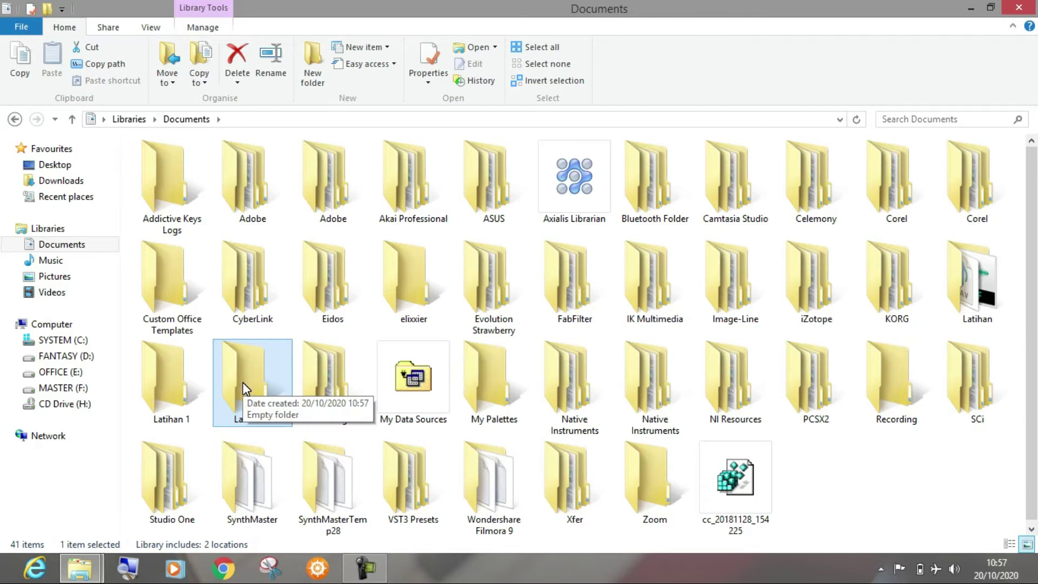
# Open the Latihan 1 folder and create a text document named "File 1" in it
pyautogui.doubleClick(171, 375)
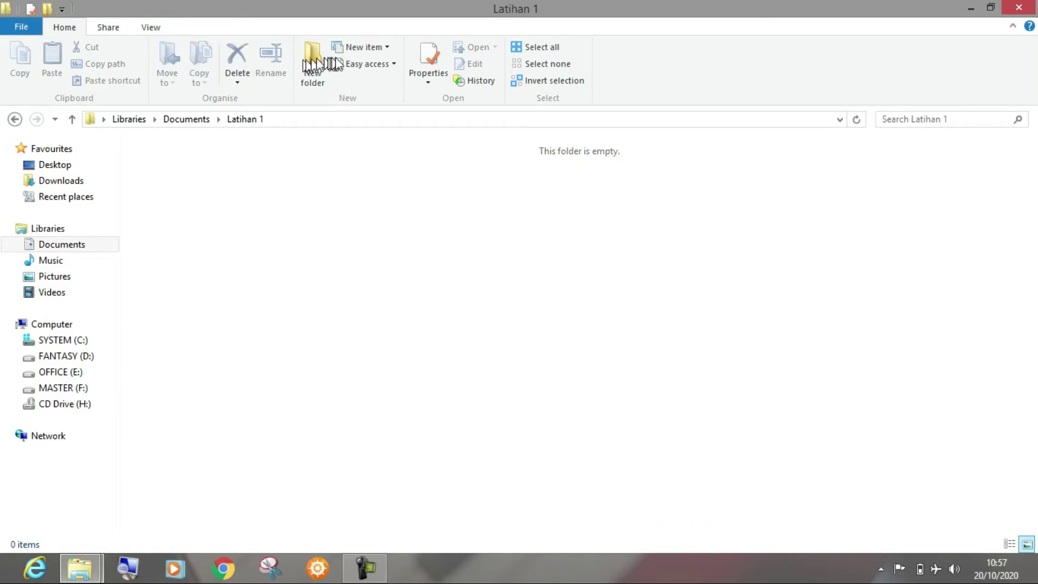
pyautogui.click(385, 48)
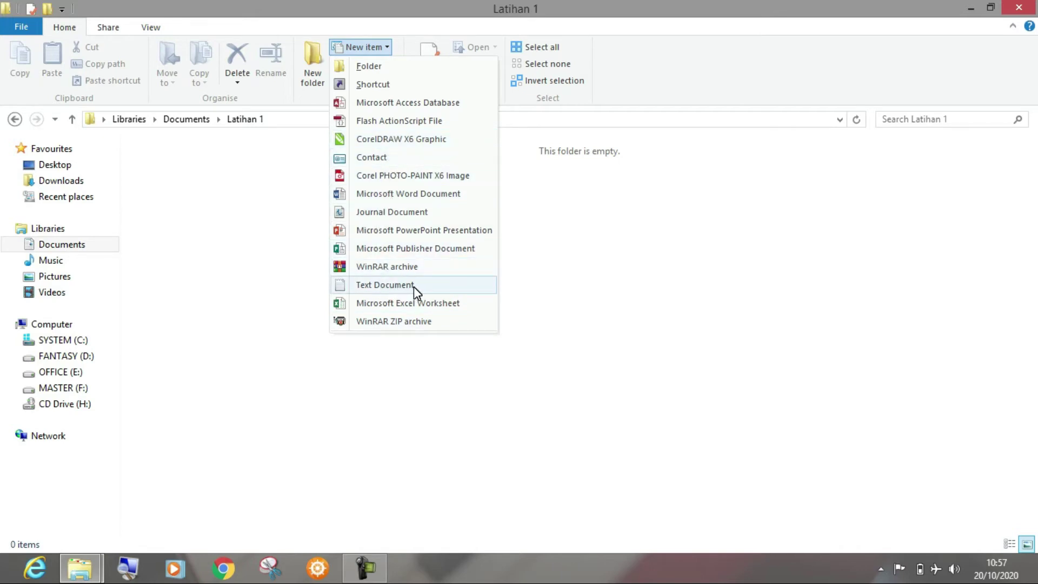
pyautogui.click(433, 286)
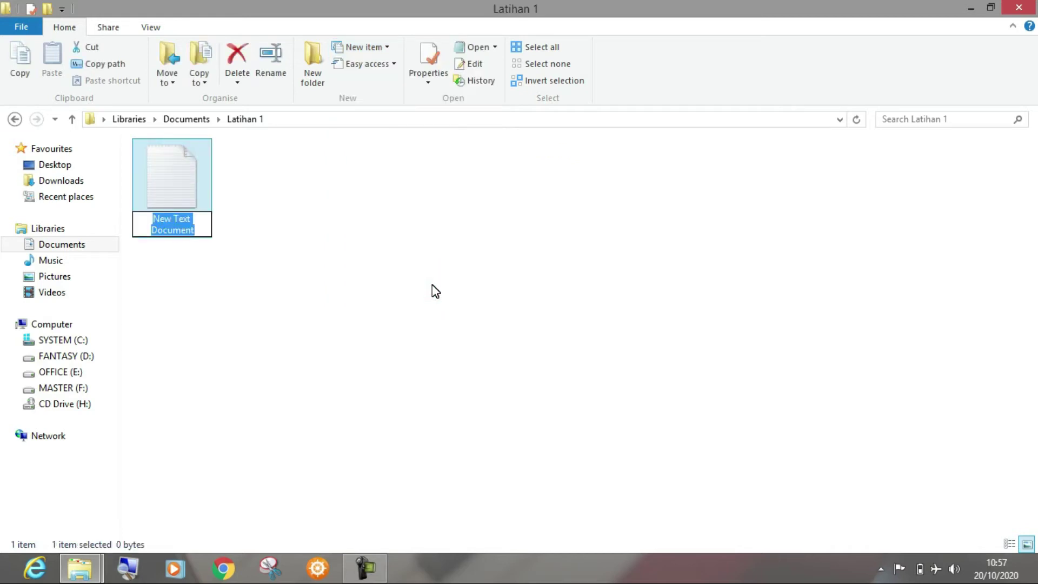
pyautogui.write('File')
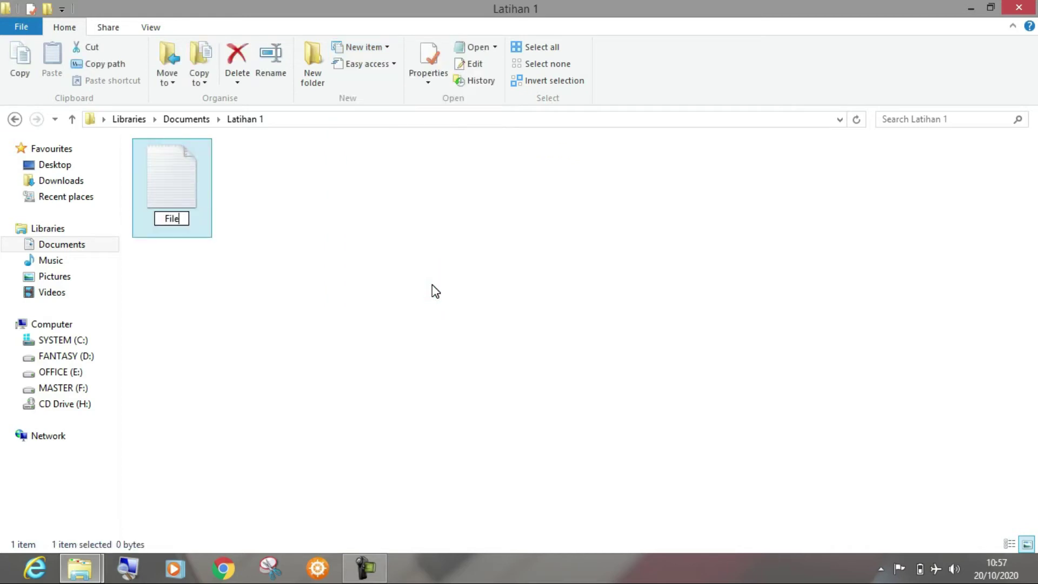
pyautogui.write(' 1')
pyautogui.press('Return')
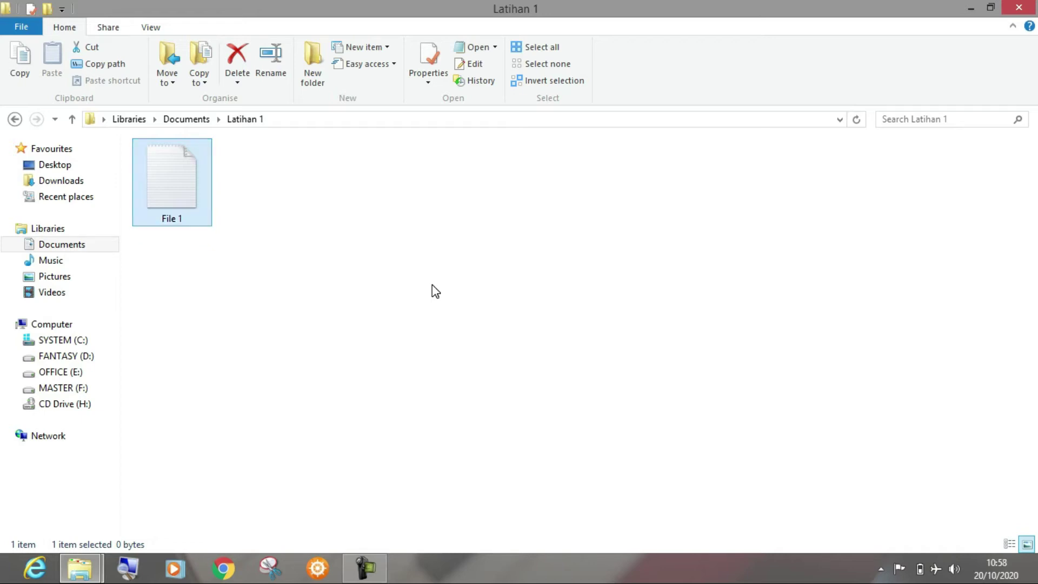
# Create another text document named "File 2" in the Latihan 1 folder and clear the selection
pyautogui.rightClick(368, 216)
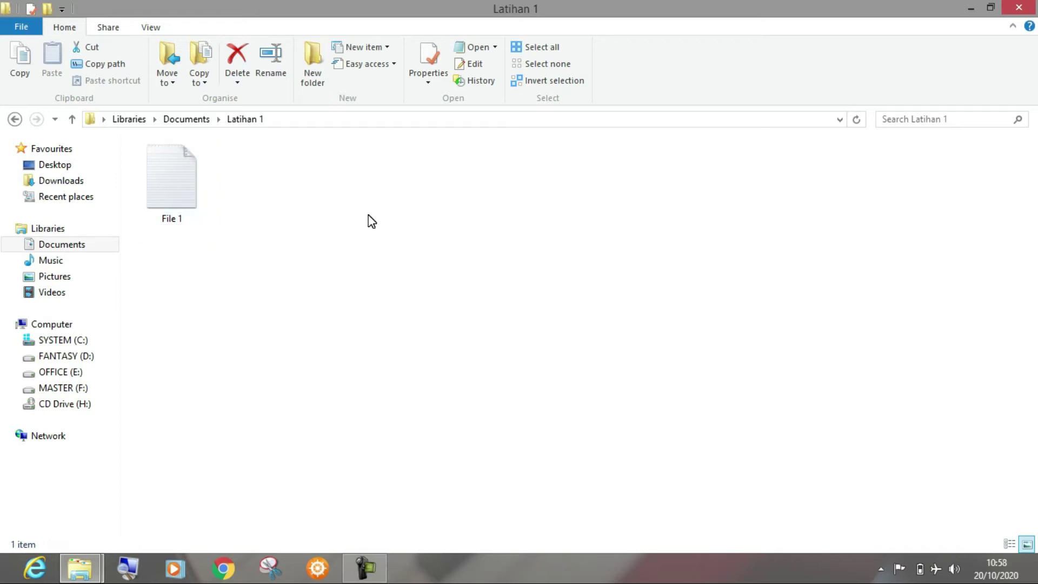
pyautogui.moveTo(487, 398)
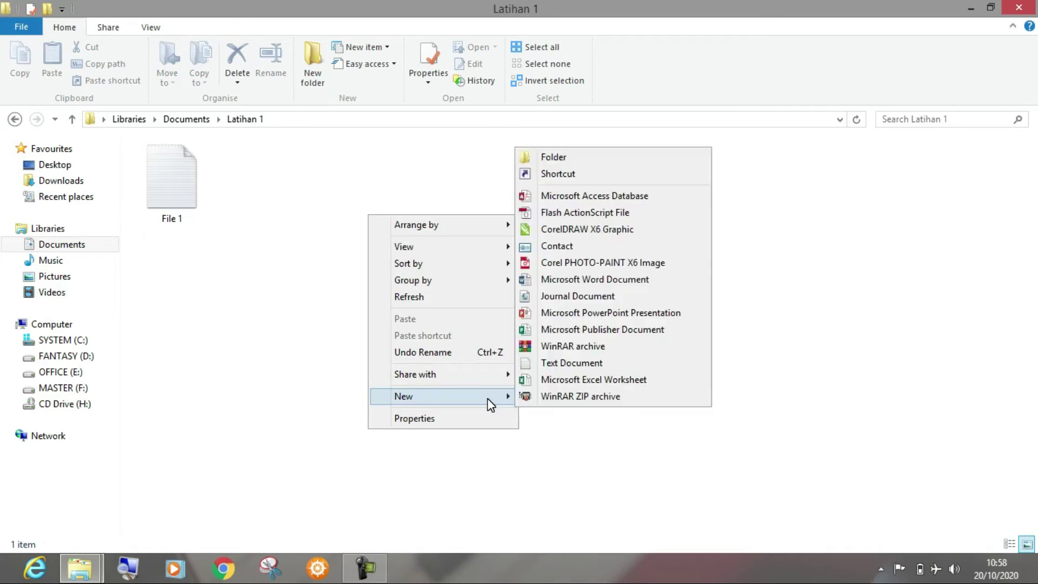
pyautogui.click(579, 362)
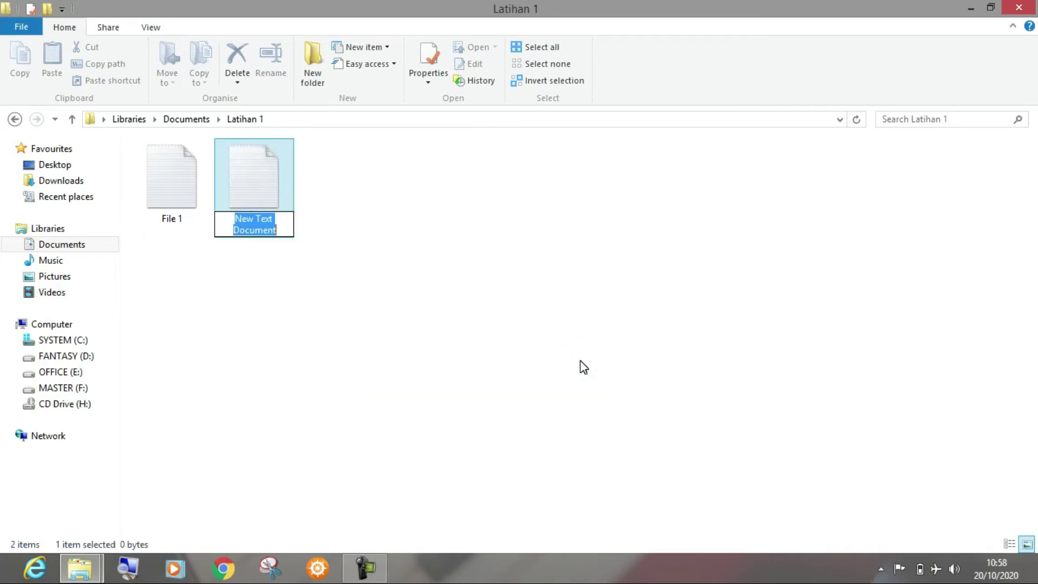
pyautogui.write('File 2')
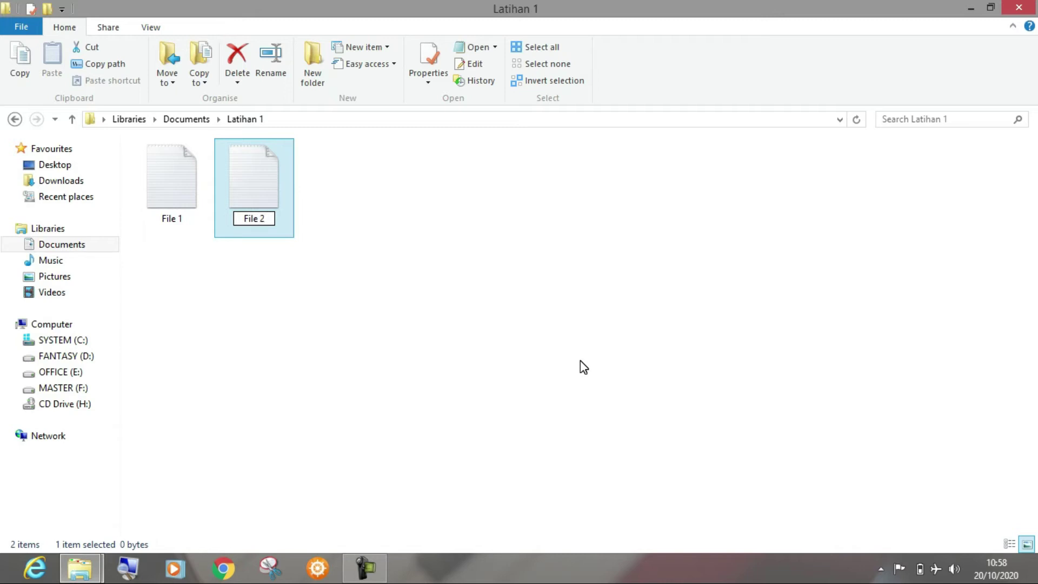
pyautogui.press('Return')
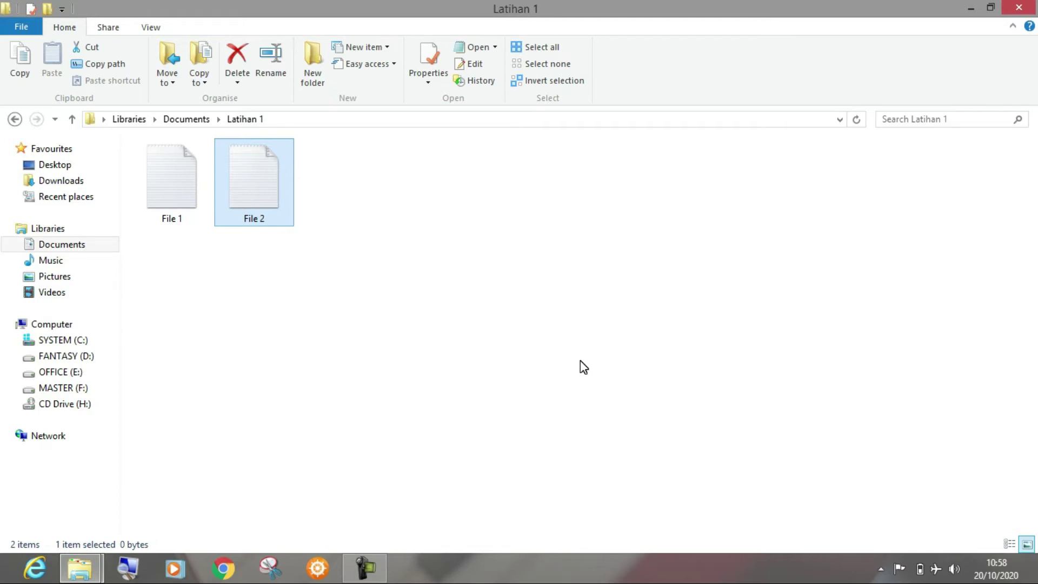
pyautogui.click(579, 356)
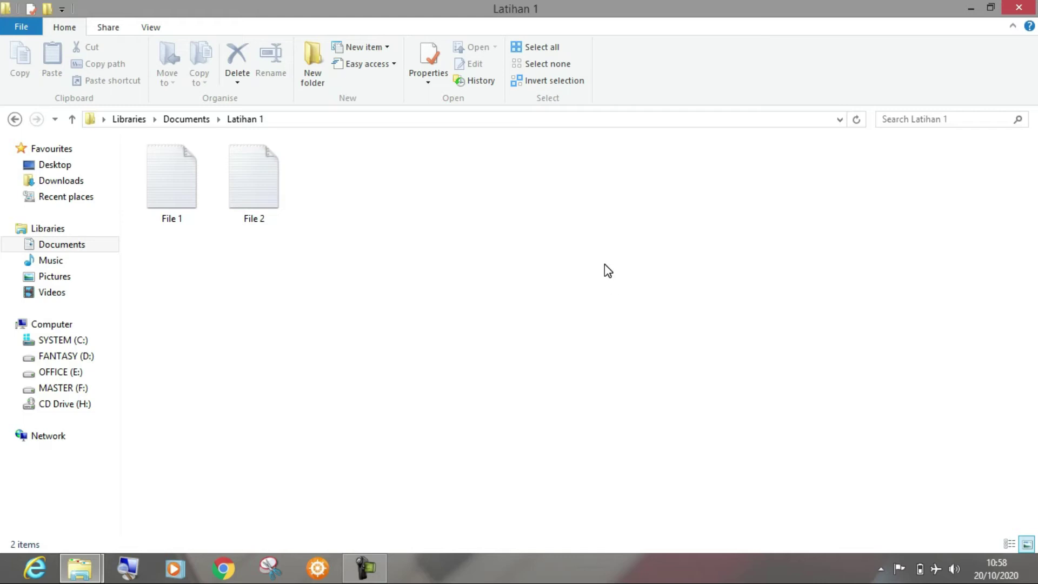
# Stop the screen recording, shrink its preview to fit the window and pause the playback
pyautogui.click(372, 575)
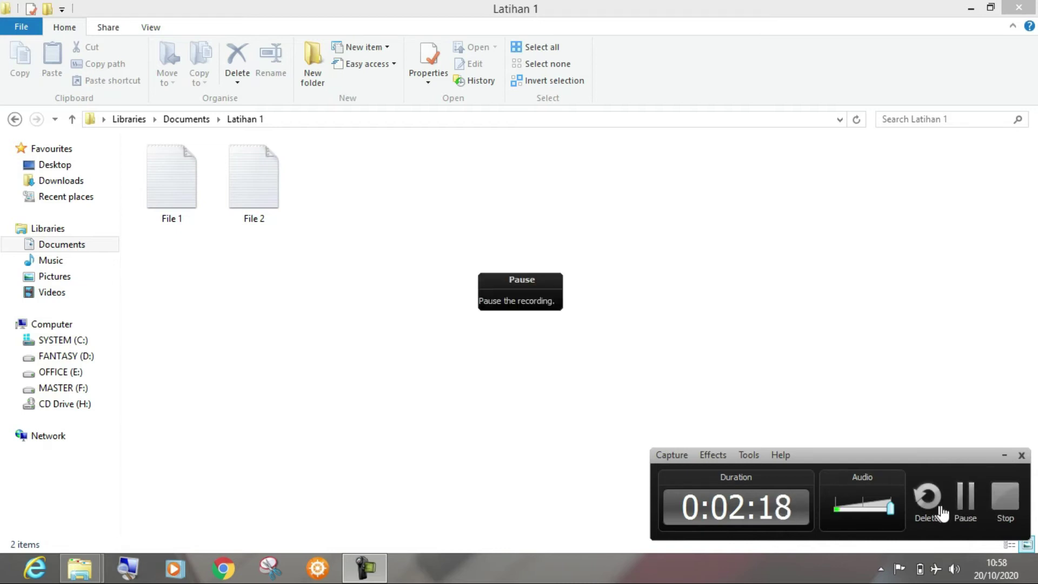
pyautogui.click(1005, 506)
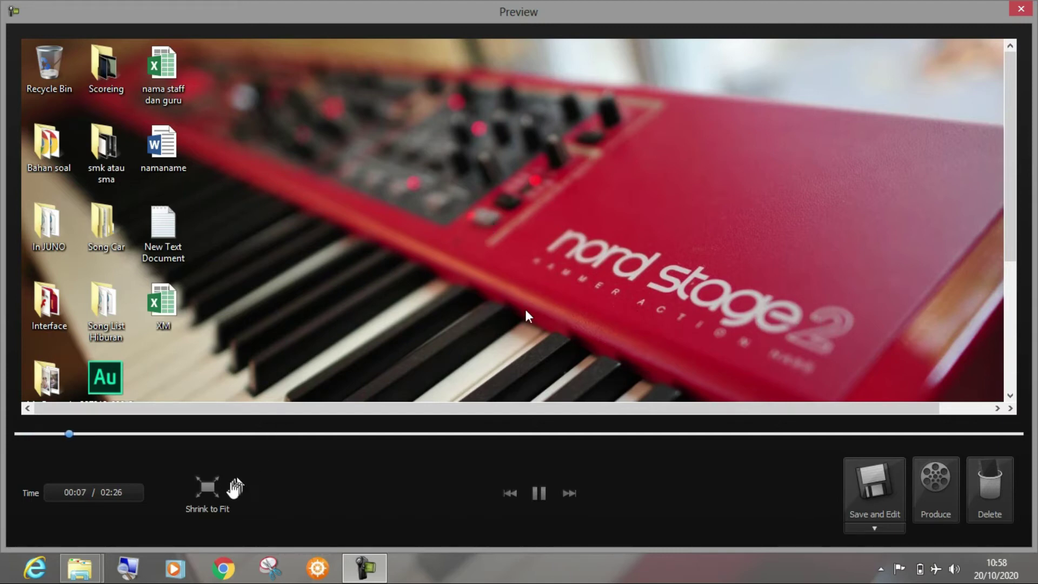
pyautogui.click(208, 487)
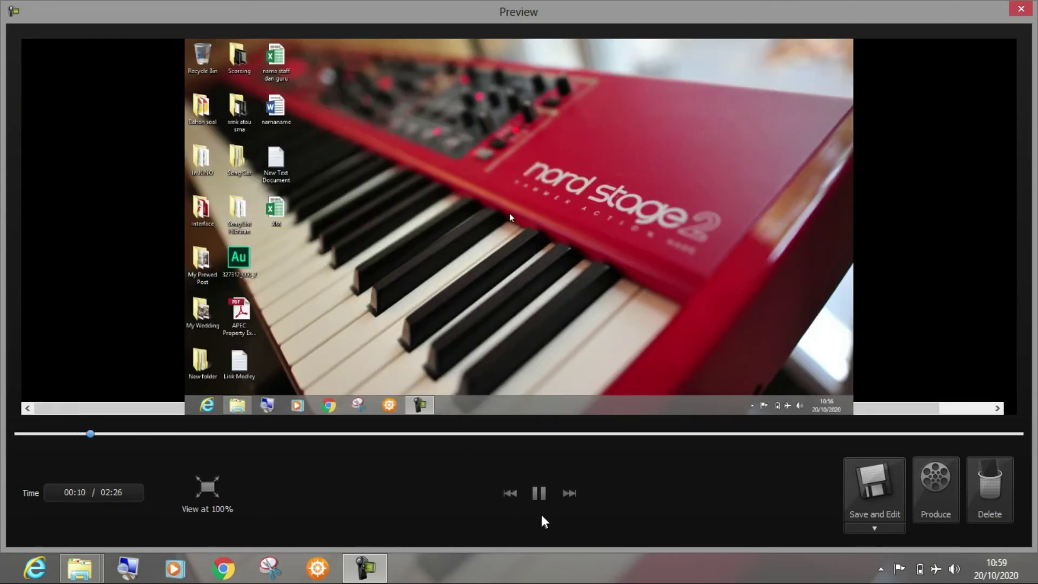
pyautogui.click(539, 493)
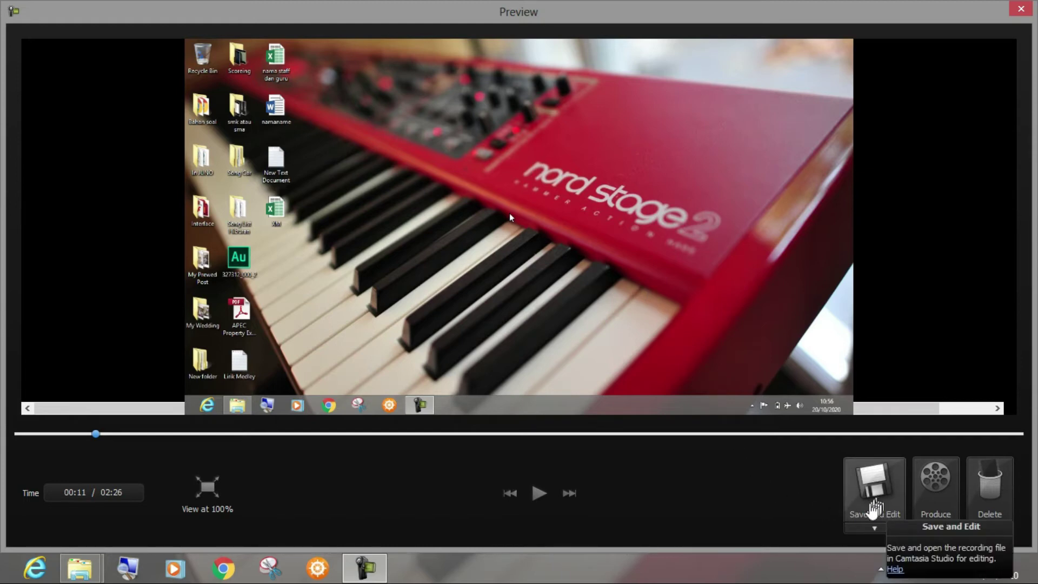
# Save the recording for editing as a Camtasia recording file (*.camrec) named "Materi 1" in the Latihan 1 folder of the Documents library
pyautogui.click(875, 531)
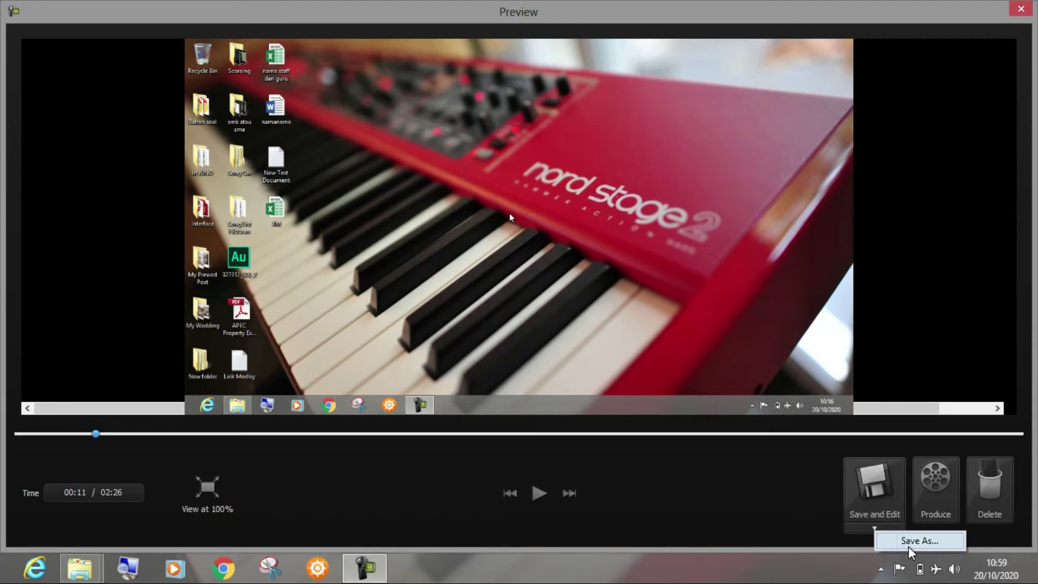
pyautogui.click(827, 509)
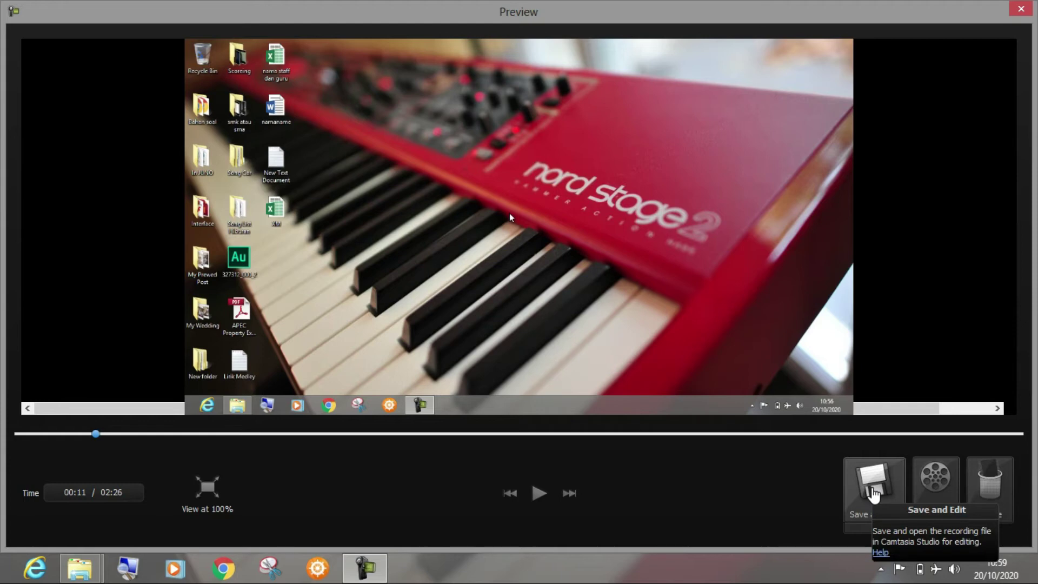
pyautogui.click(873, 489)
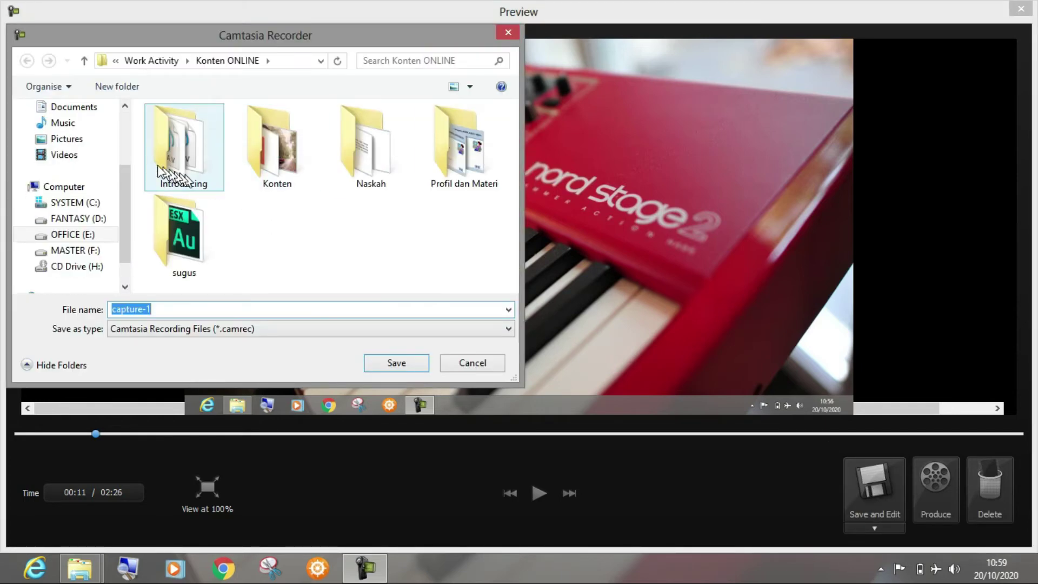
pyautogui.click(88, 108)
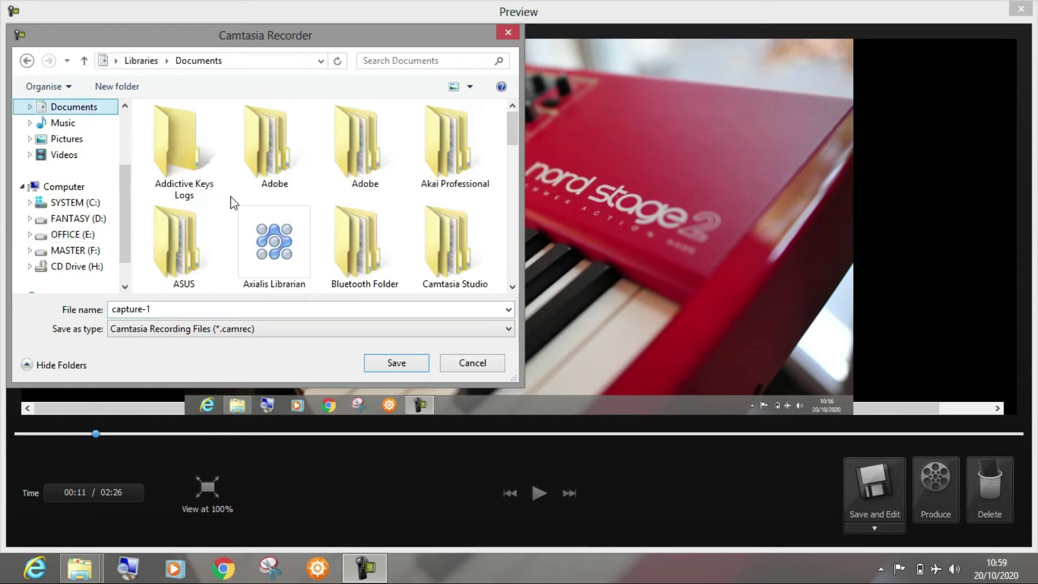
pyautogui.moveTo(514, 133); pyautogui.dragTo(520, 207)
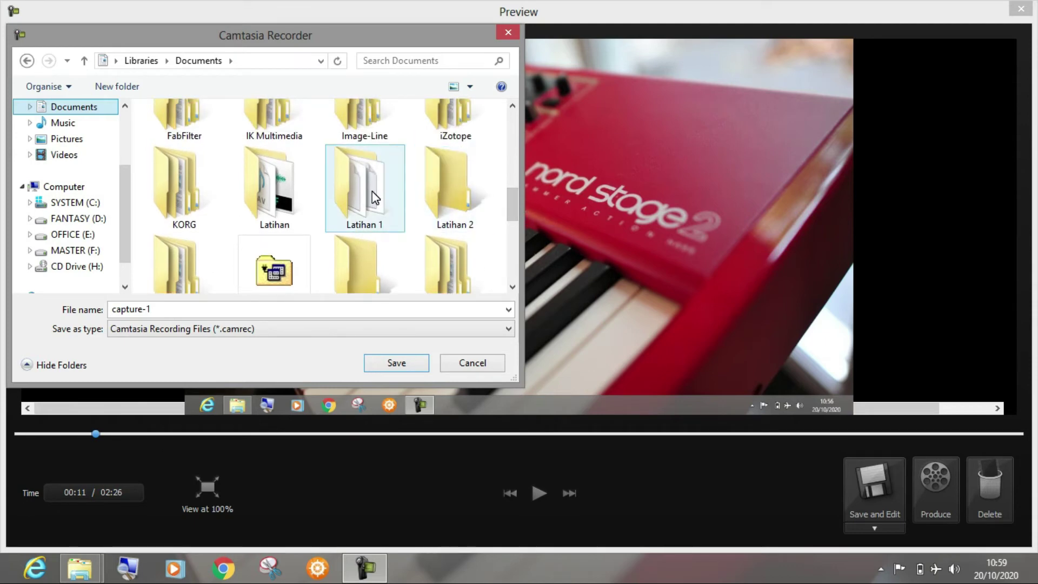
pyautogui.doubleClick(382, 194)
pyautogui.click(182, 308)
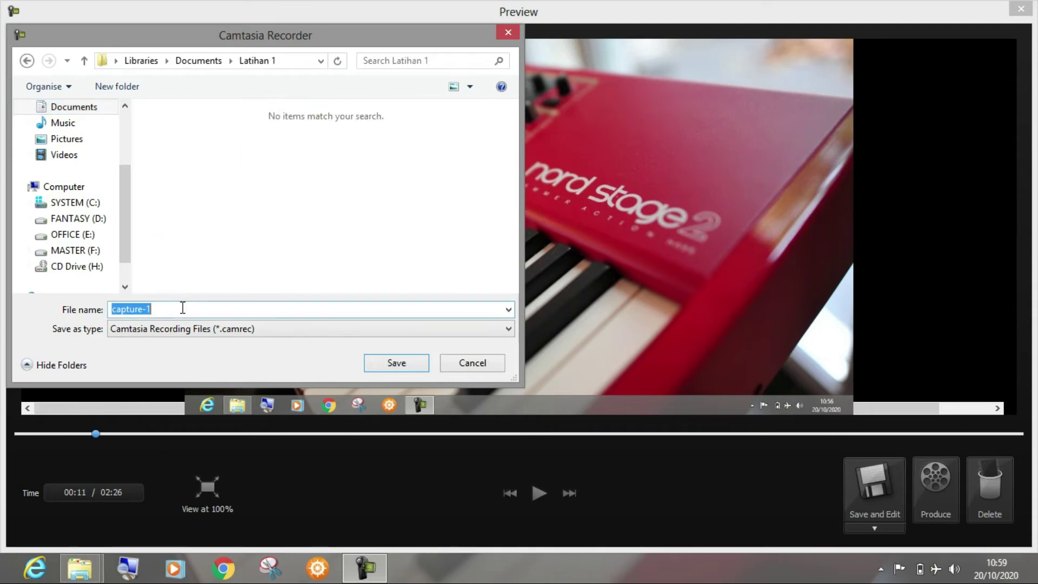
pyautogui.write('Materi 1')
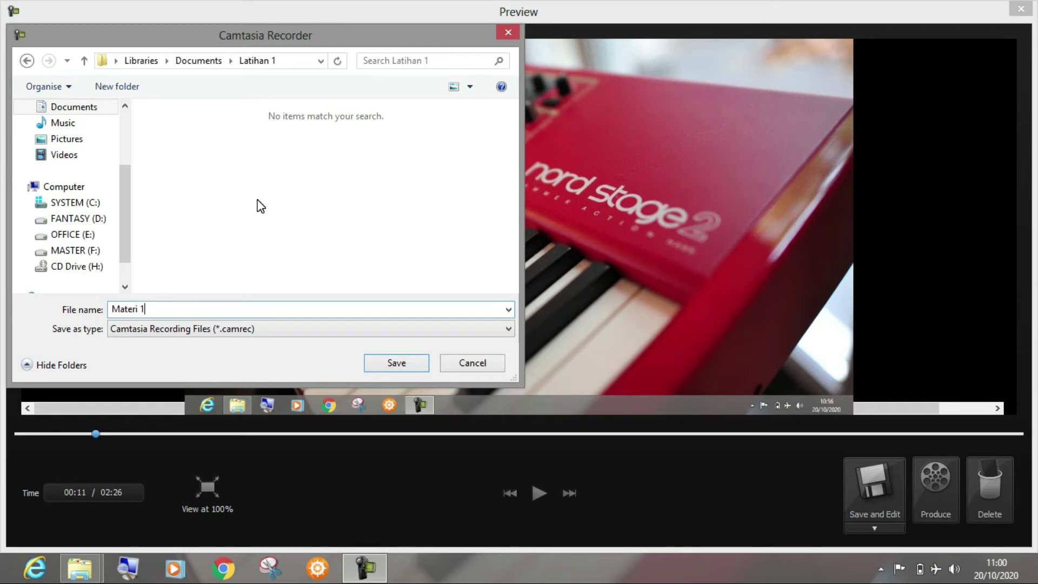
pyautogui.click(276, 331)
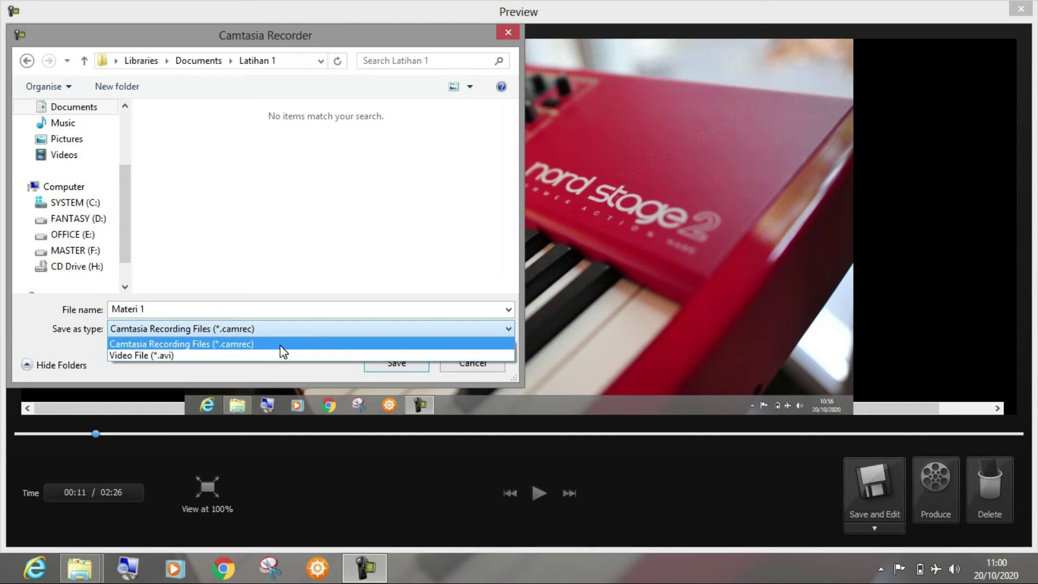
pyautogui.click(281, 350)
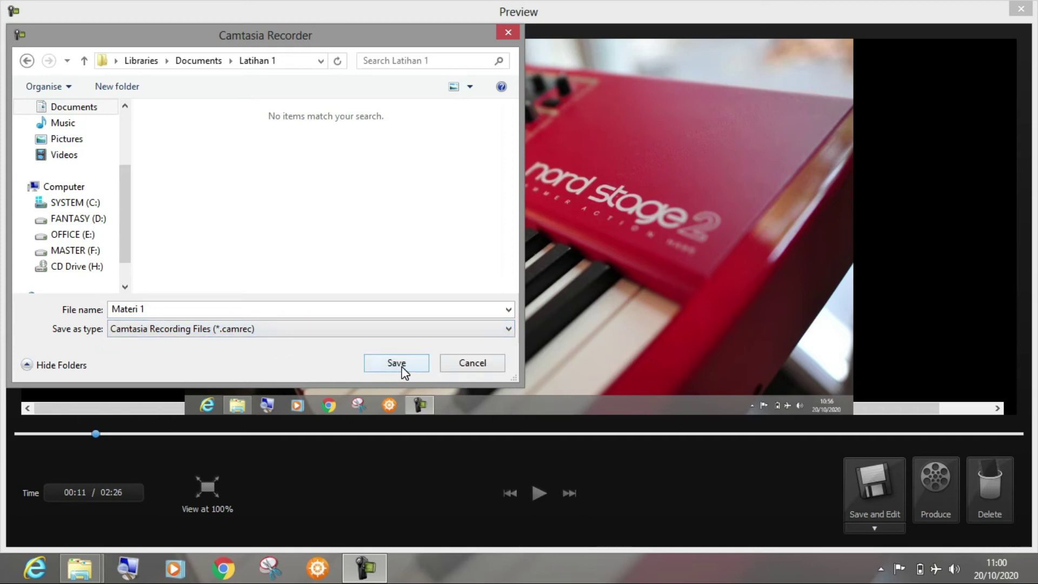
pyautogui.click(397, 364)
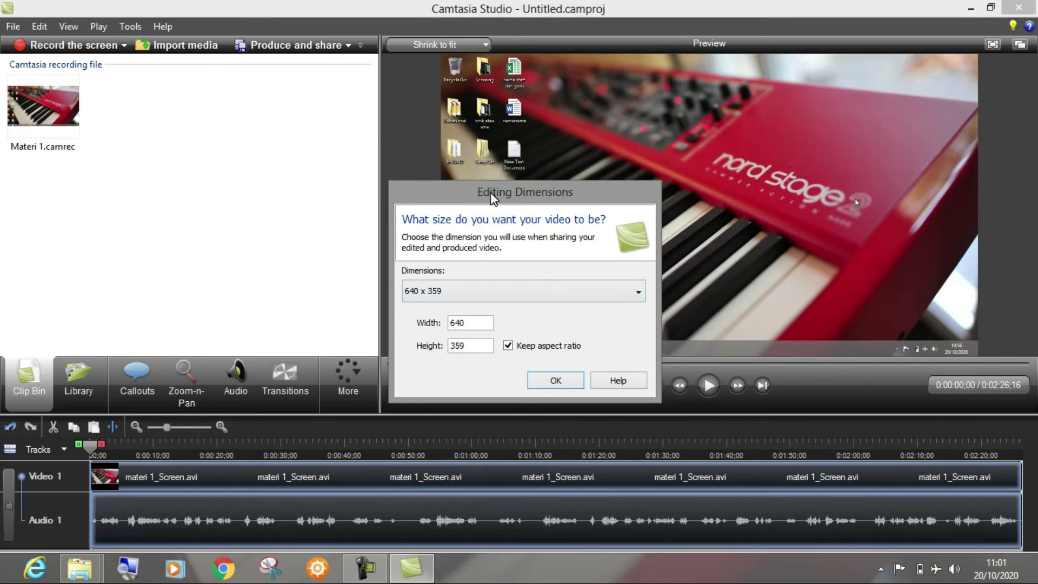
# Review the available video sizes, accept 640 x 359 as the editing dimensions and decline the update check
pyautogui.click(571, 293)
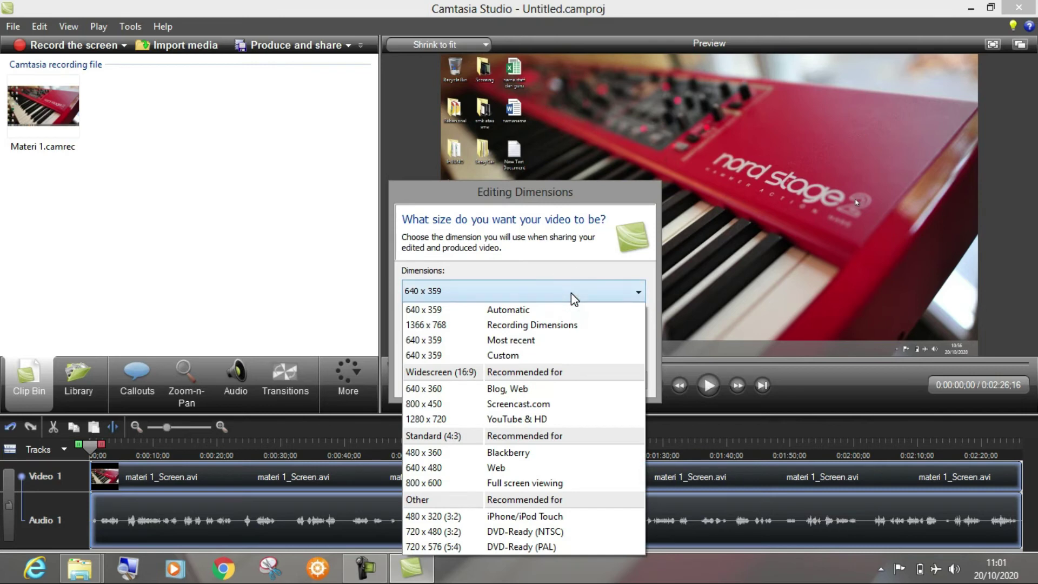
pyautogui.click(541, 270)
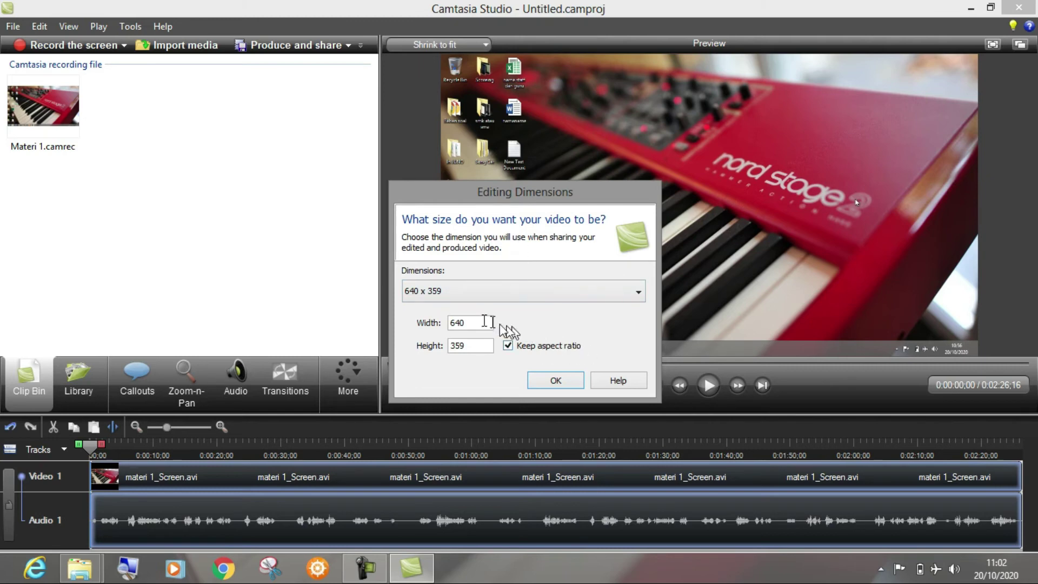
pyautogui.click(557, 379)
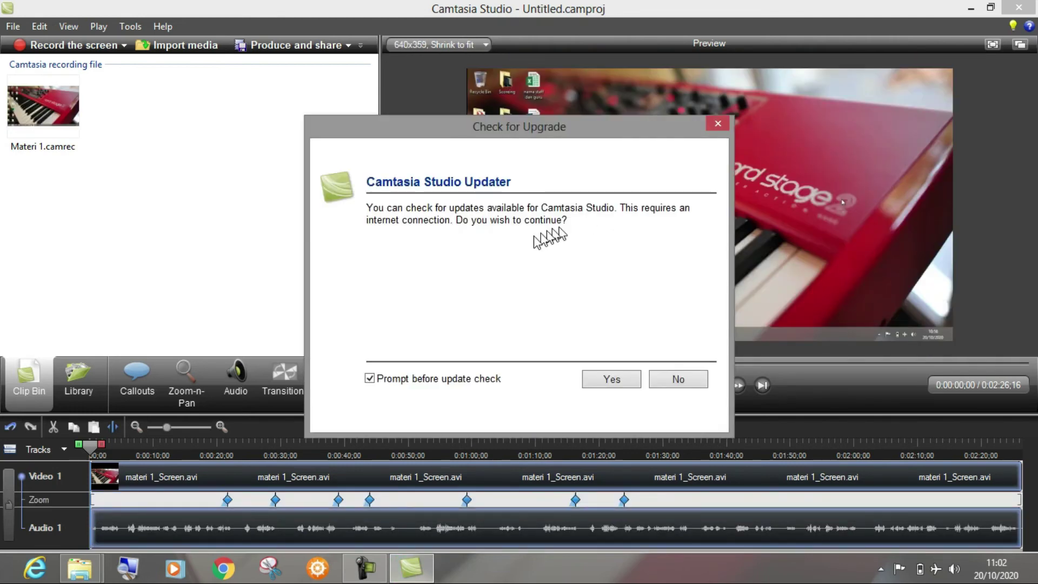
pyautogui.click(678, 382)
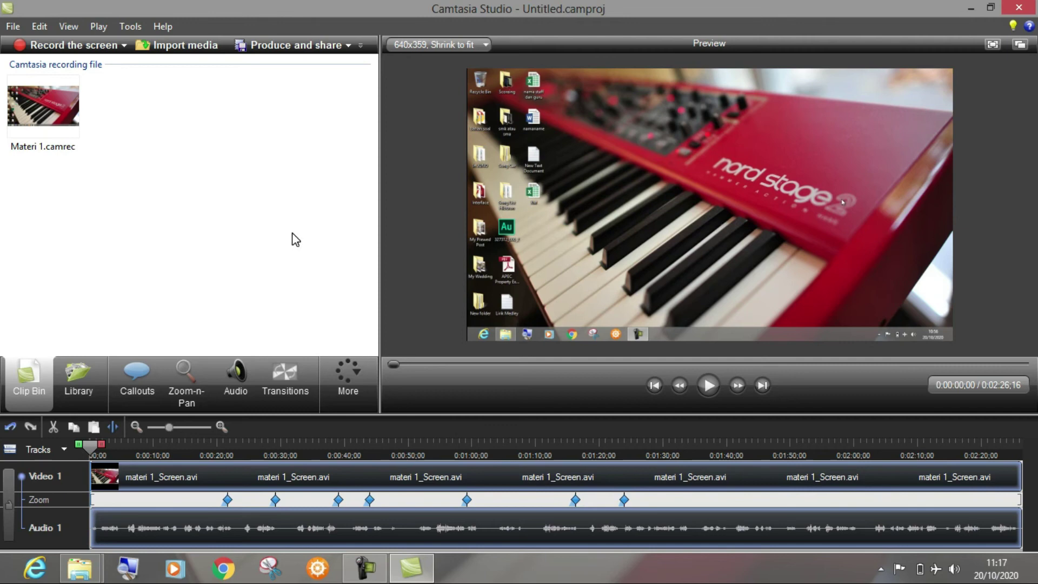
# Save the project as a Camtasia Studio project named "Edit Materi 1" in the Latihan 1 folder and dismiss the notices
pyautogui.click(13, 27)
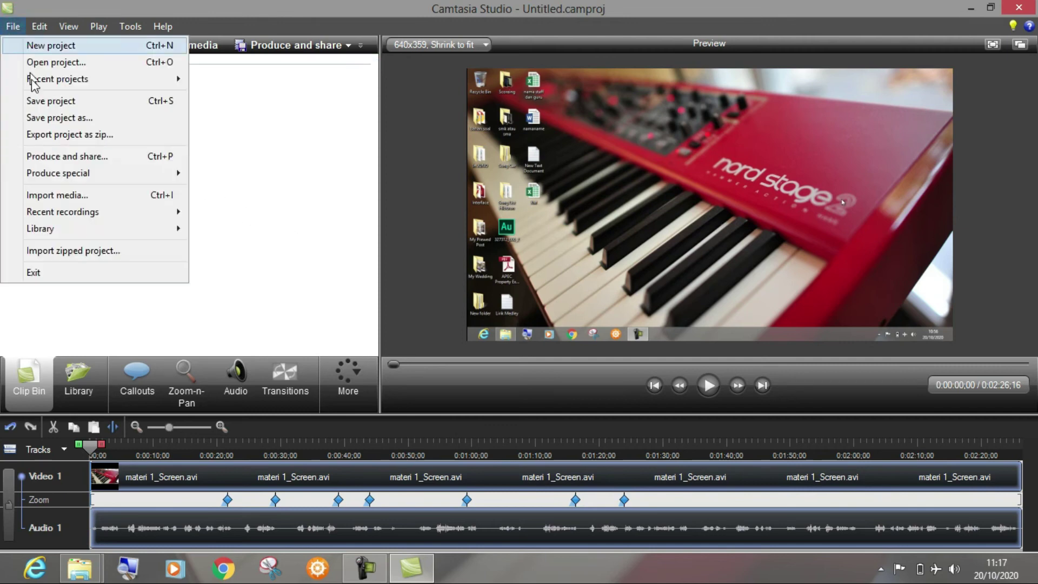
pyautogui.click(67, 118)
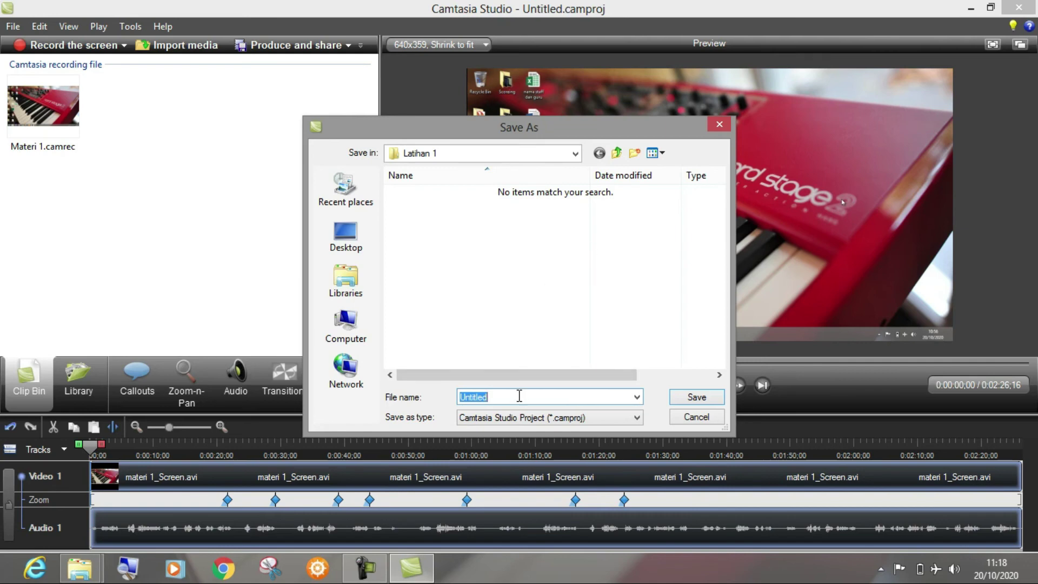
pyautogui.write('Edit Materi 1')
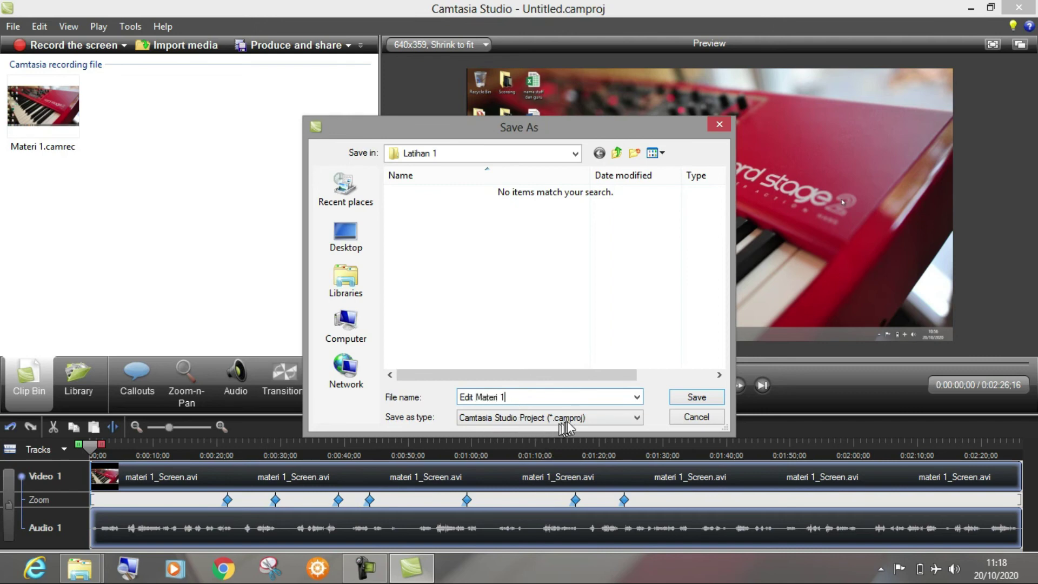
pyautogui.click(596, 419)
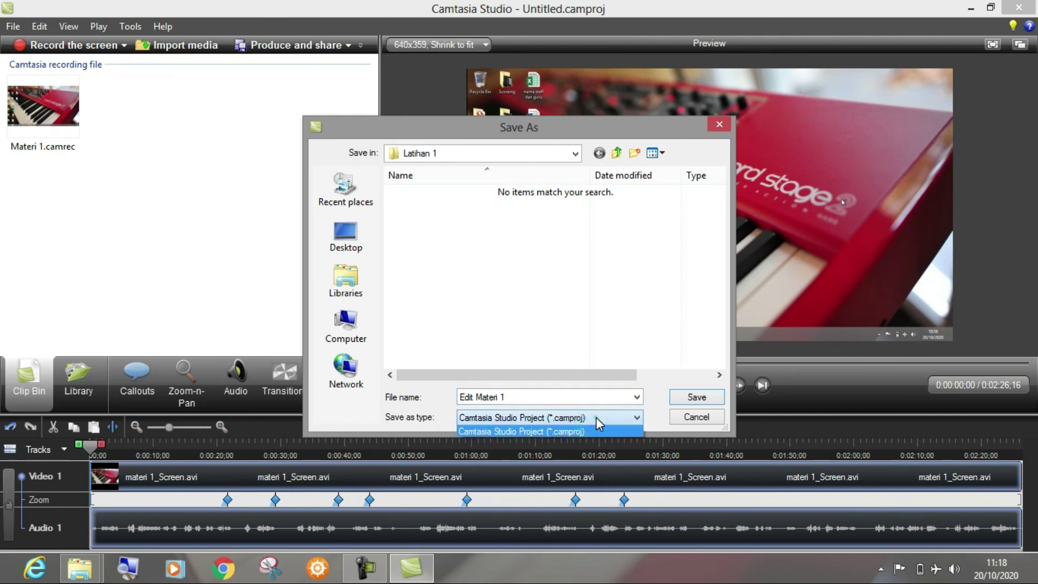
pyautogui.click(596, 419)
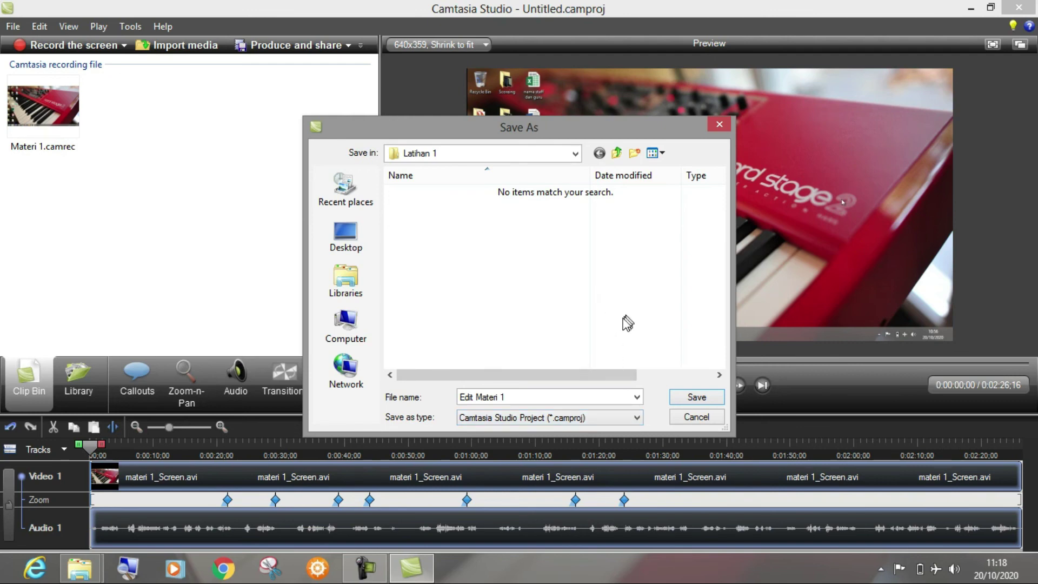
pyautogui.click(696, 398)
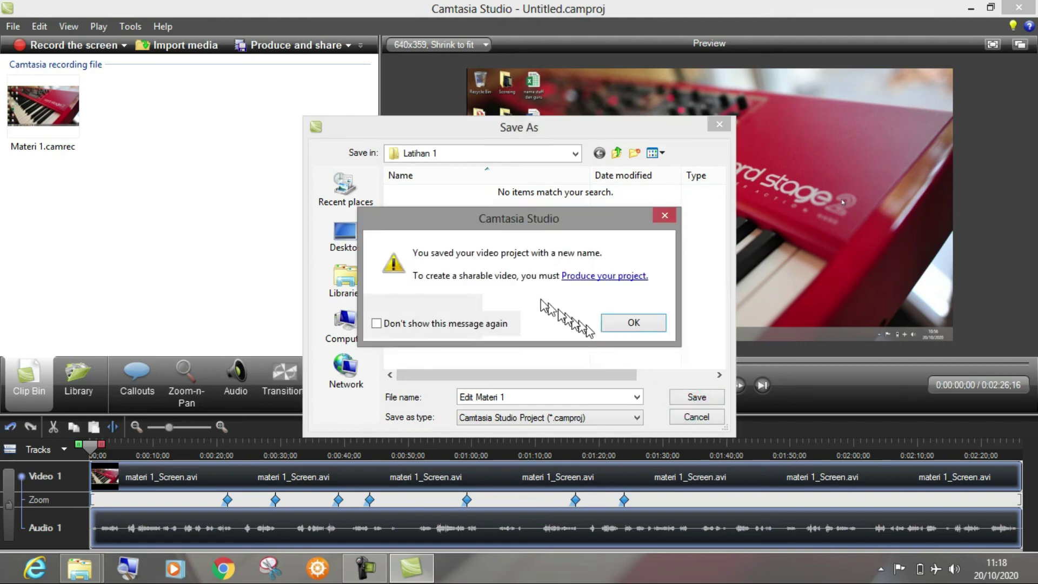
pyautogui.click(636, 325)
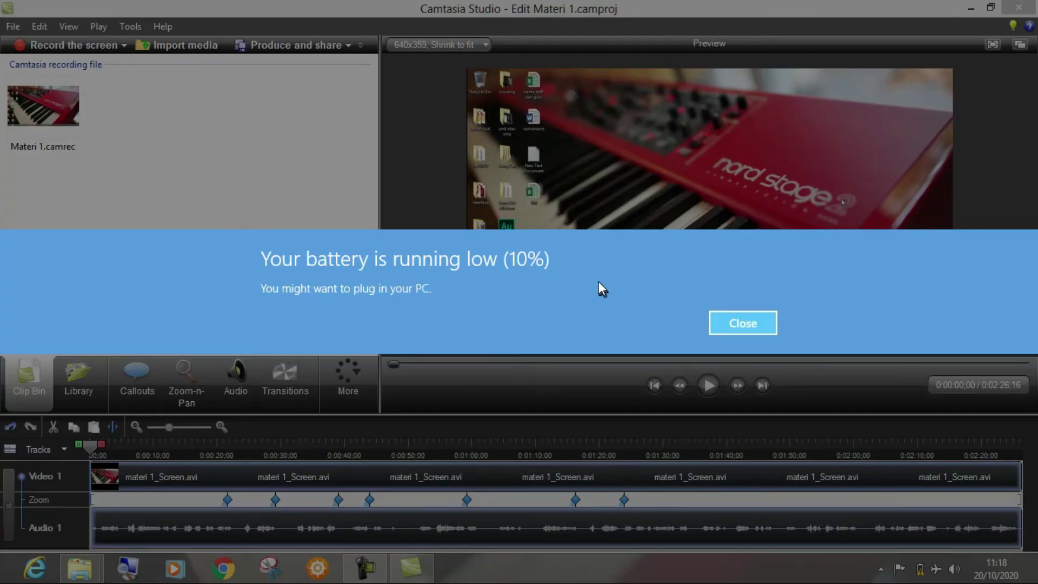
pyautogui.click(737, 324)
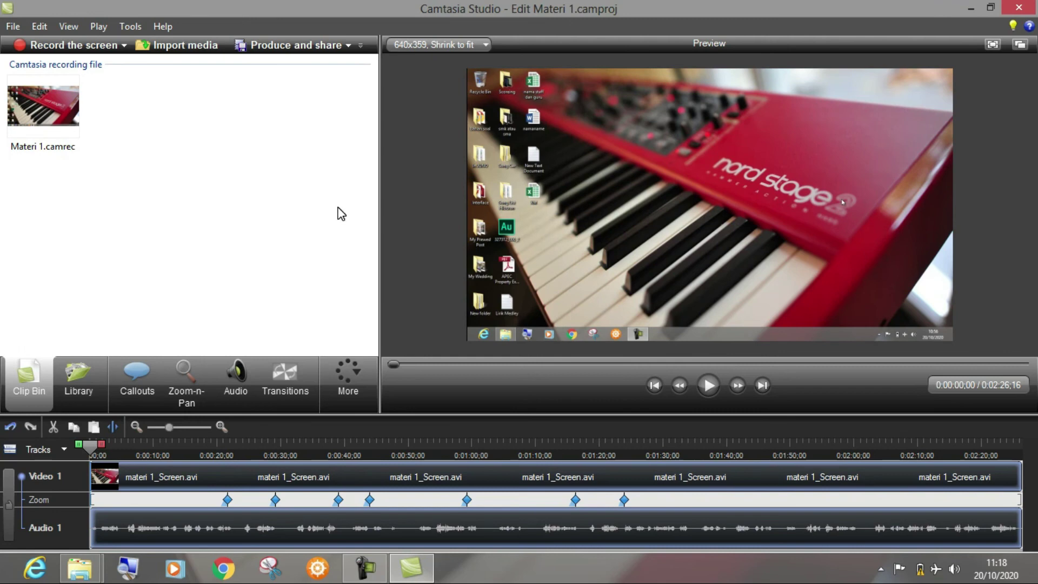